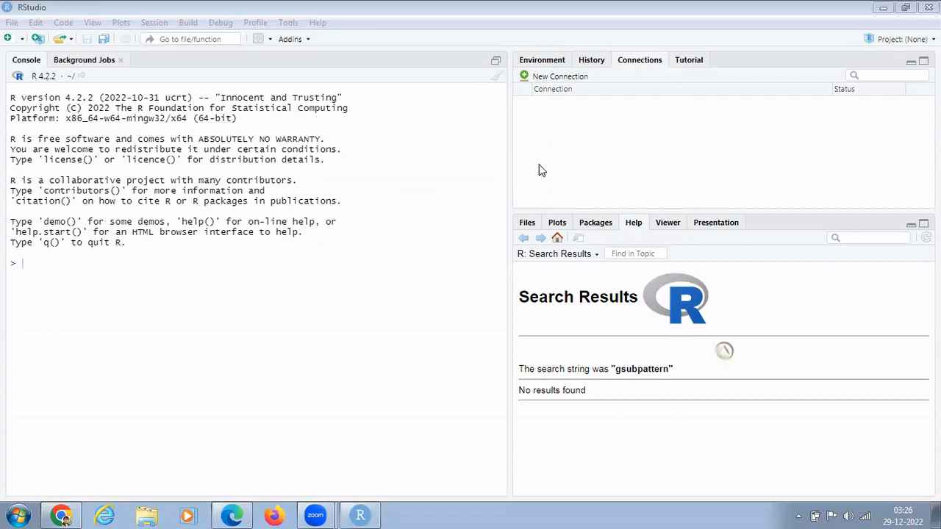
Browse the Environment, History, Connections and Tutorial tabs, then the Files and Plots tabs.
{"action": "left_click", "coordinate": [550, 63]}
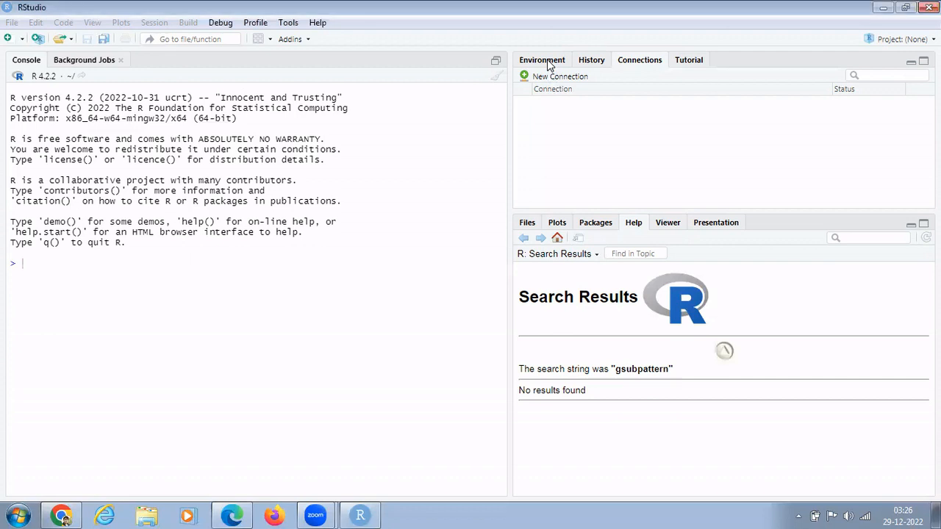
{"action": "left_click", "coordinate": [591, 64]}
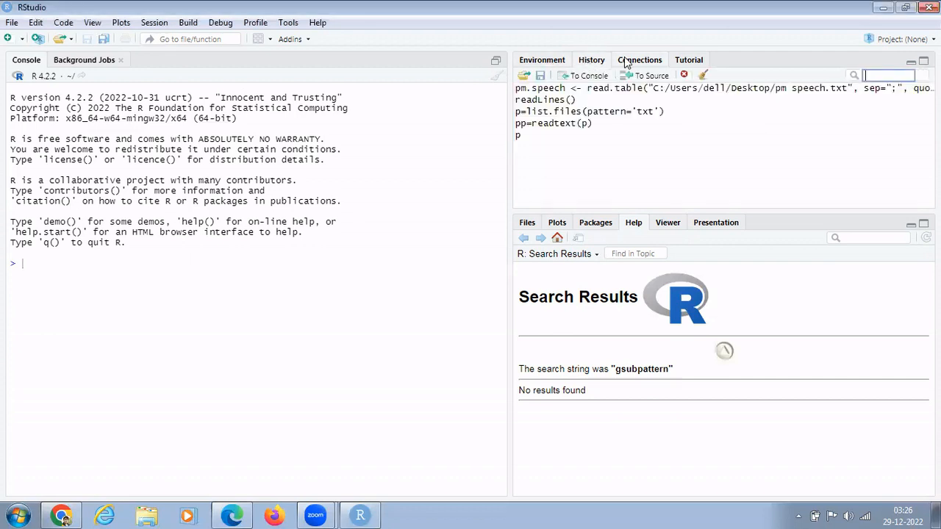
{"action": "left_click", "coordinate": [632, 64]}
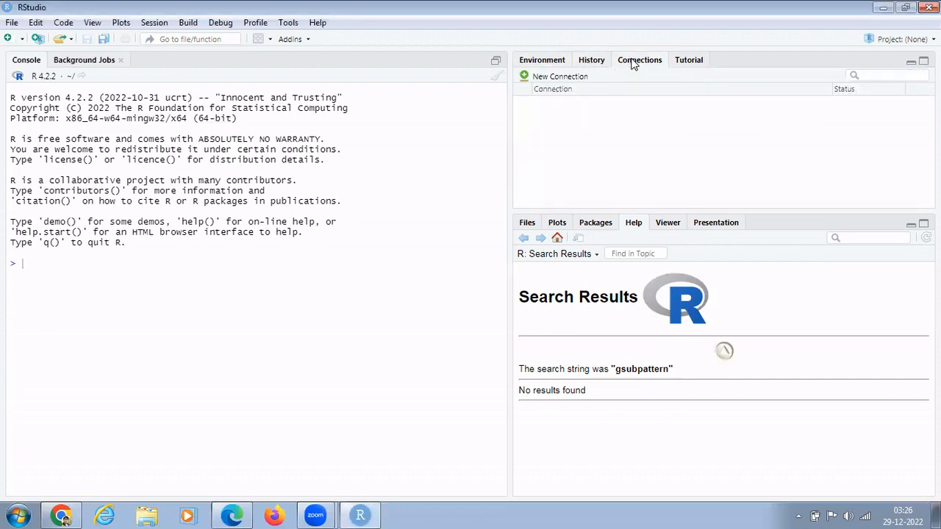
{"action": "left_click", "coordinate": [683, 63]}
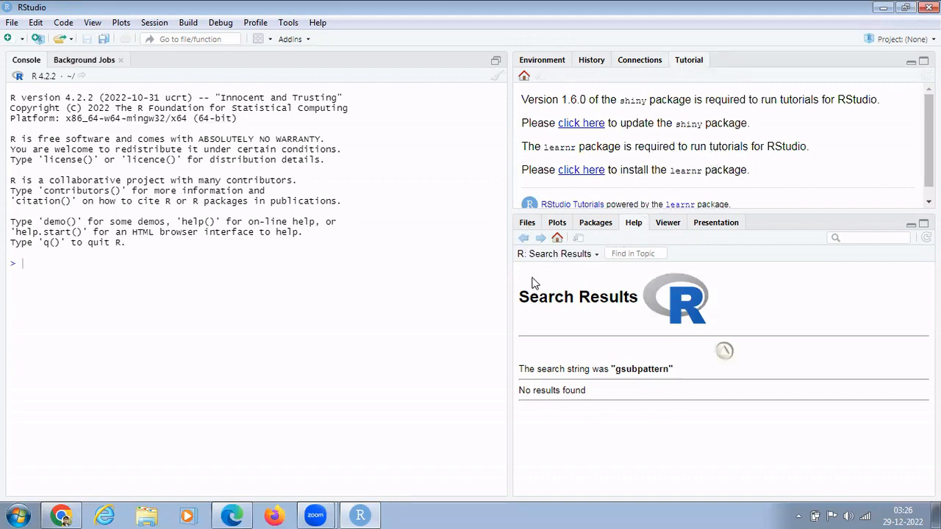
{"action": "left_click", "coordinate": [524, 225]}
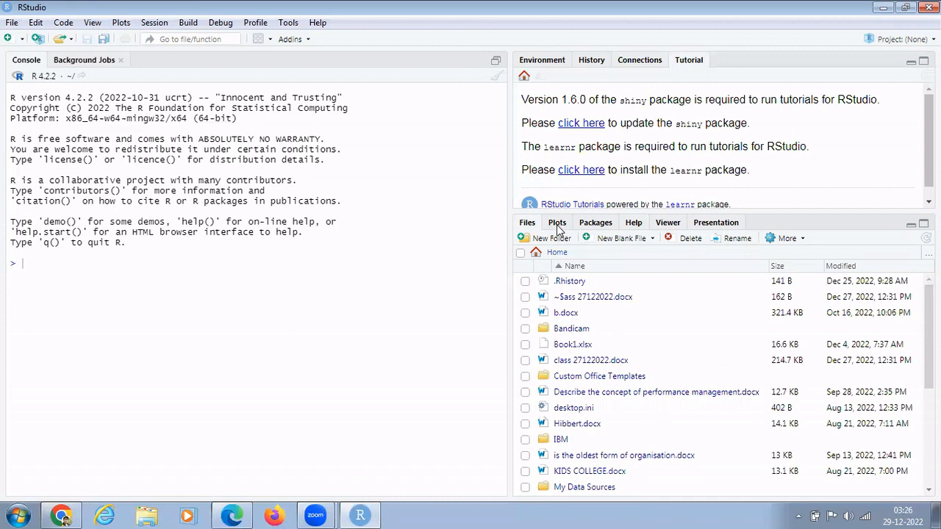
{"action": "left_click", "coordinate": [557, 223]}
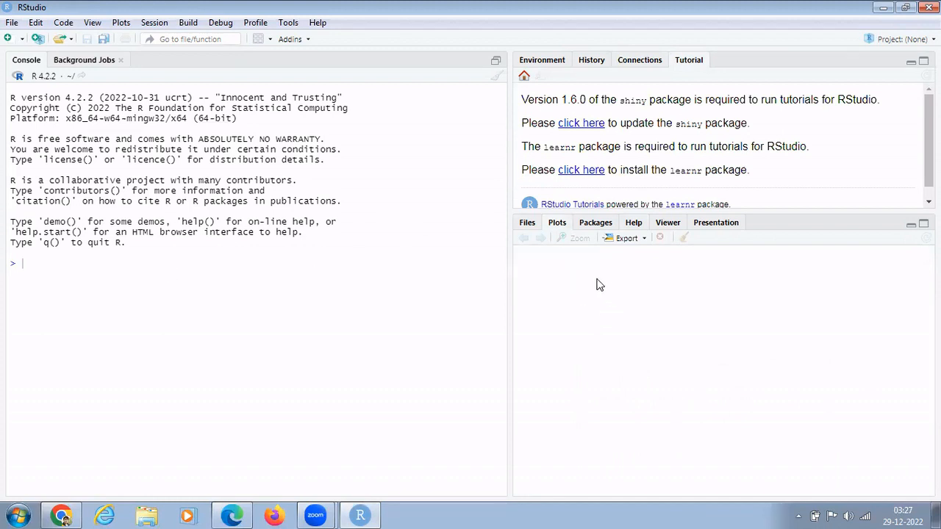
Step through the Packages, Help, Viewer and Presentation tabs in the lower-right pane.
{"action": "left_click", "coordinate": [592, 224]}
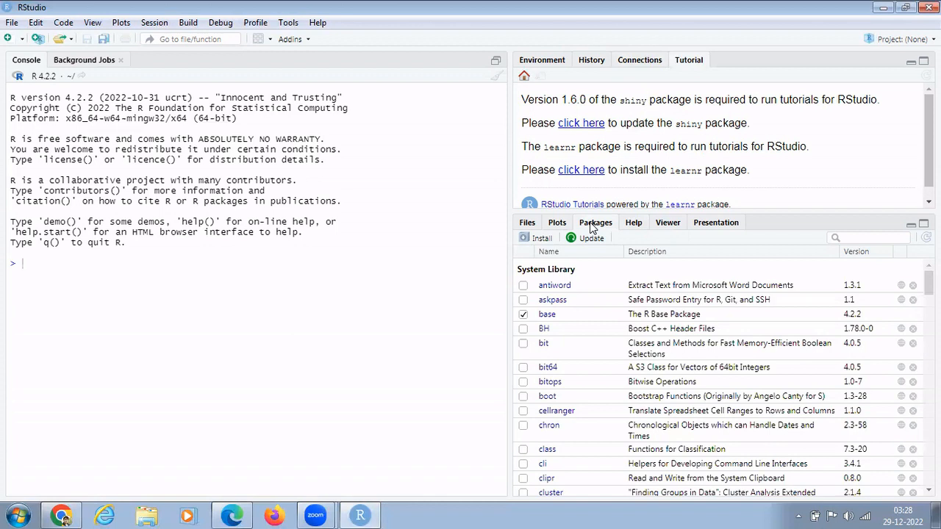
{"action": "left_click", "coordinate": [635, 223]}
{"action": "left_click", "coordinate": [671, 228]}
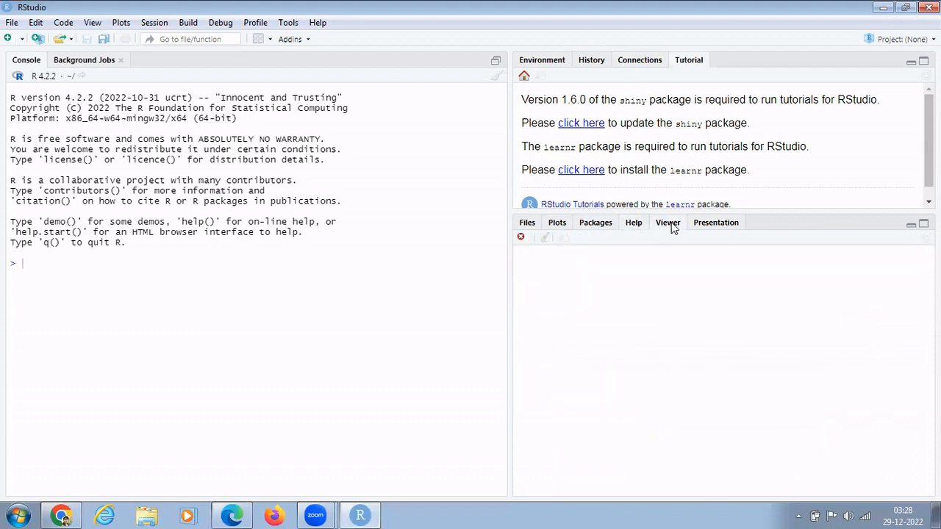
{"action": "left_click", "coordinate": [715, 229]}
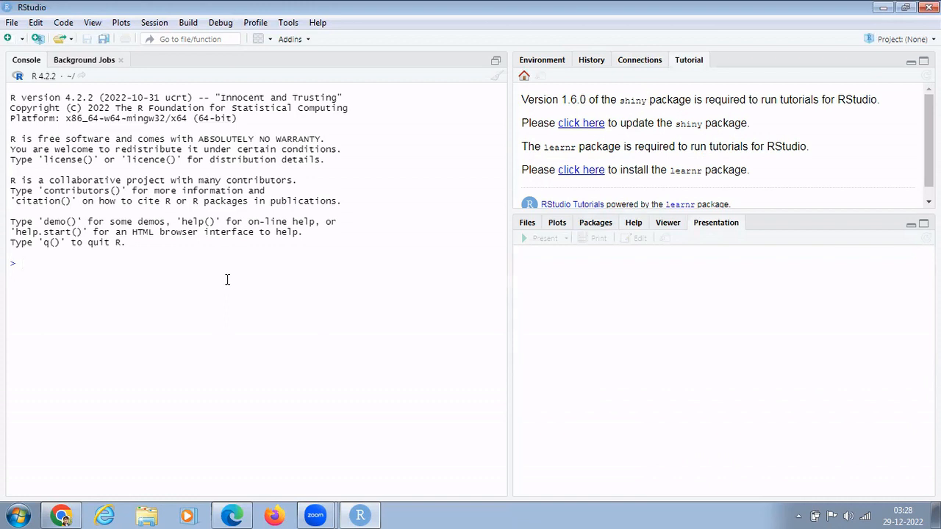
Load the tm package and then pdftools in the console with require().
{"action": "type", "text": "req"}
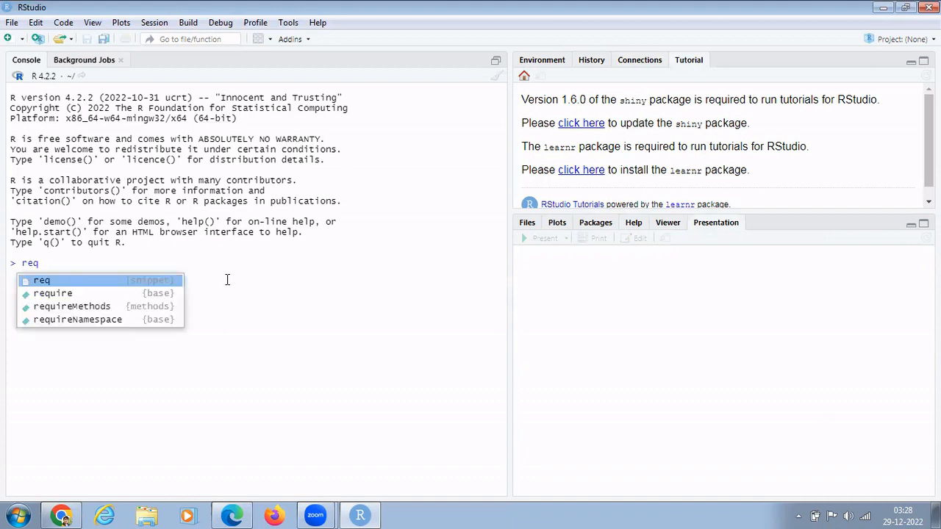
{"action": "type", "text": "uire("}
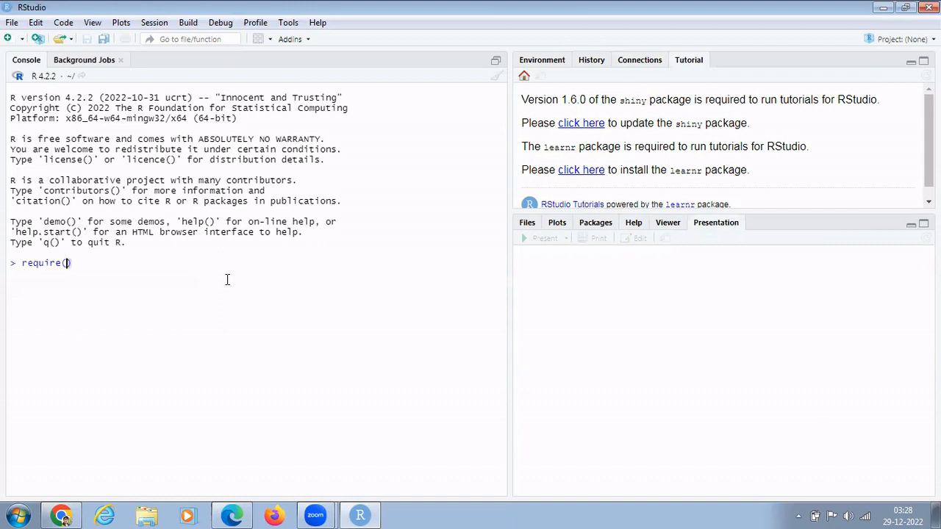
{"action": "type", "text": "tm)"}
{"action": "key", "text": "Return"}
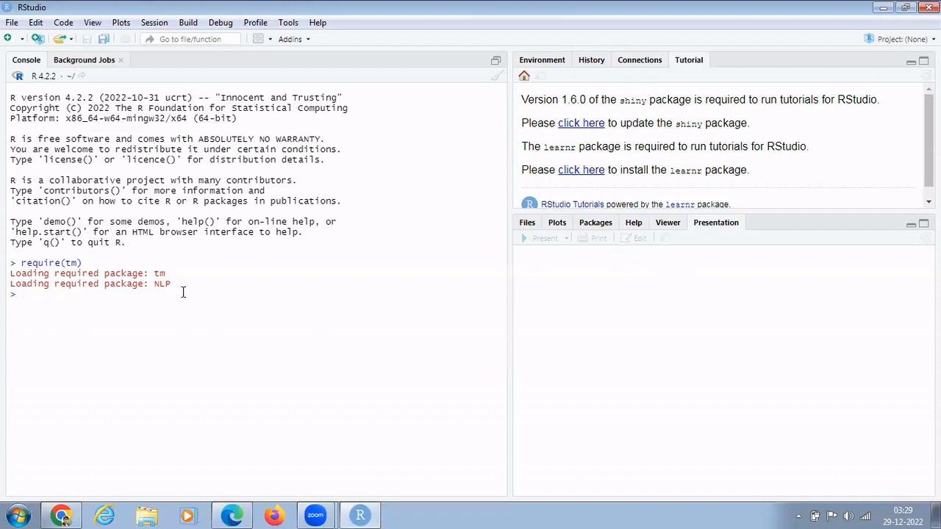
{"action": "type", "text": "require"}
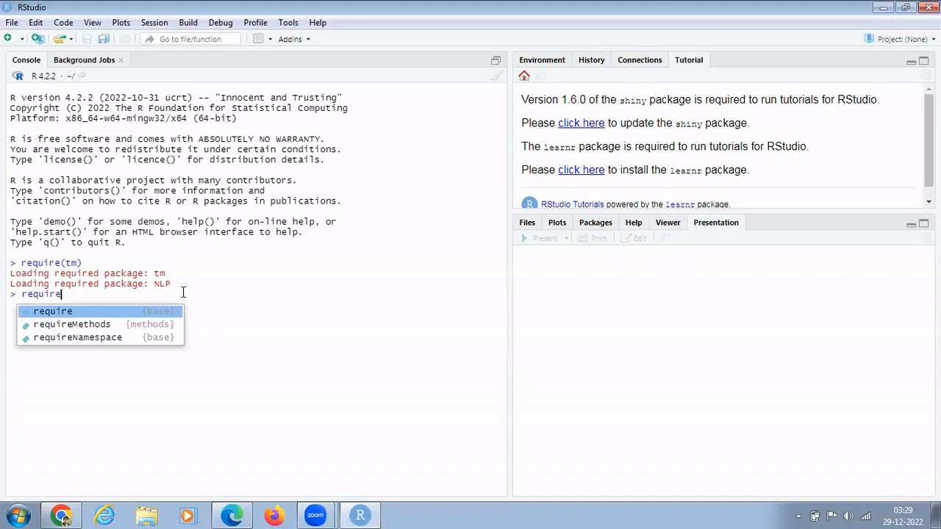
{"action": "type", "text": "(pdf"}
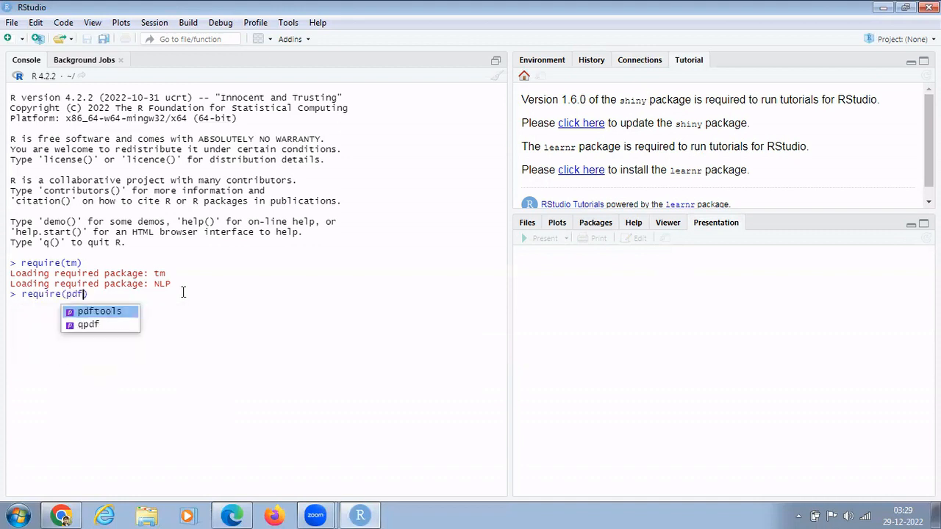
{"action": "key", "text": "Down"}
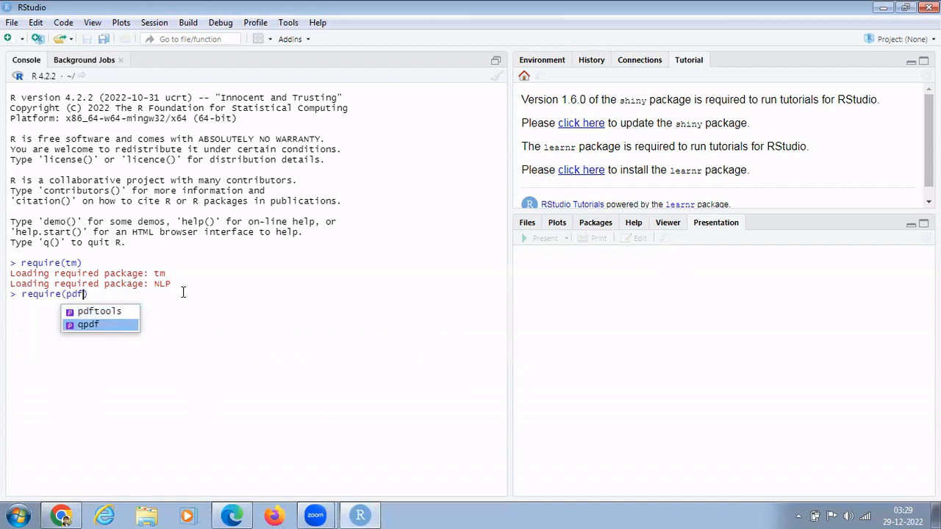
{"action": "key", "text": "Up"}
{"action": "key", "text": "Return"}
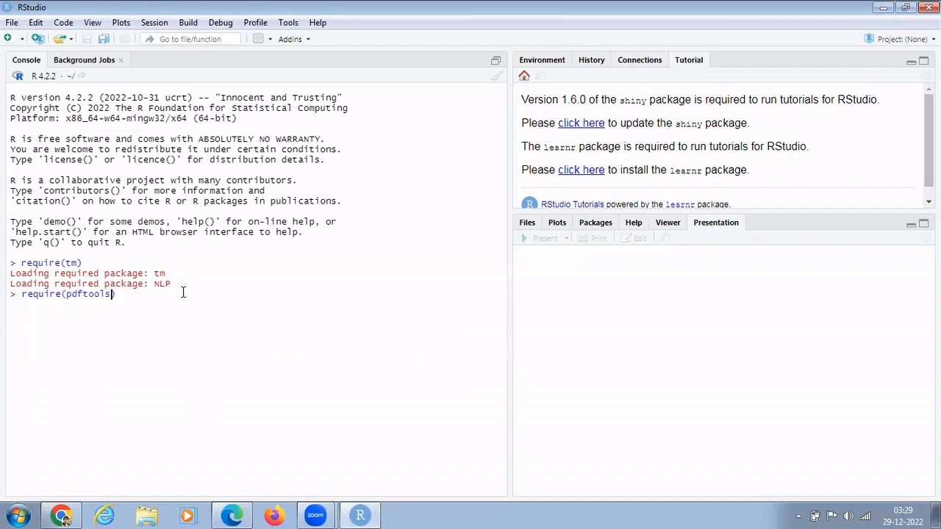
{"action": "key", "text": "Return"}
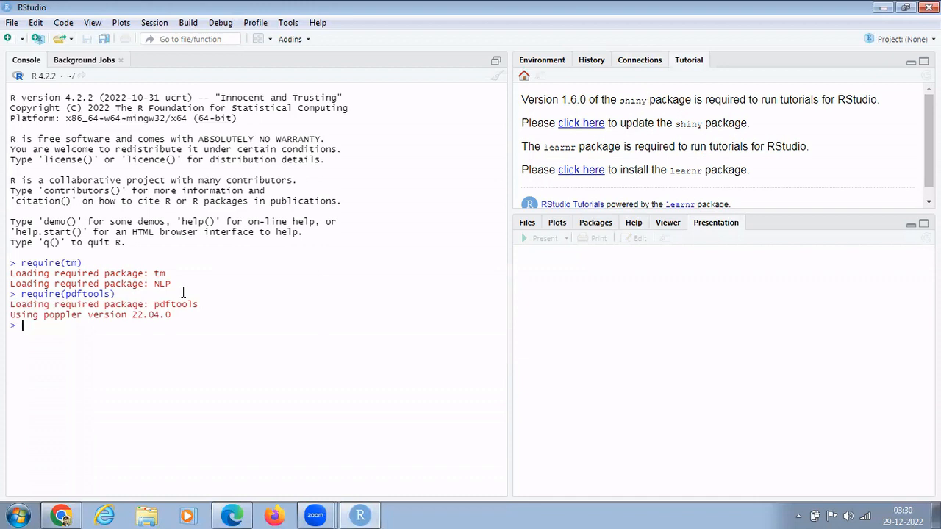
Set the working directory to the D:/r folder through Session > Set Working Directory.
{"action": "left_click", "coordinate": [153, 22]}
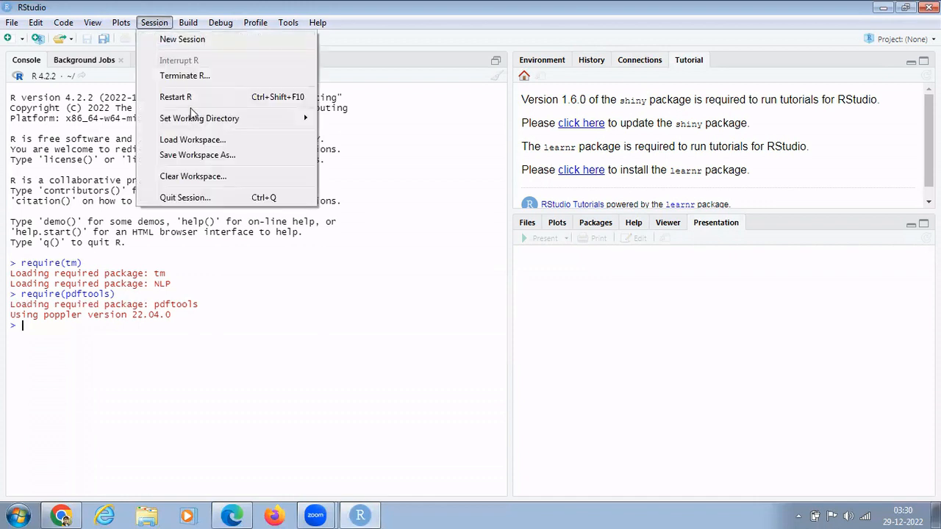
{"action": "mouse_move", "coordinate": [198, 123]}
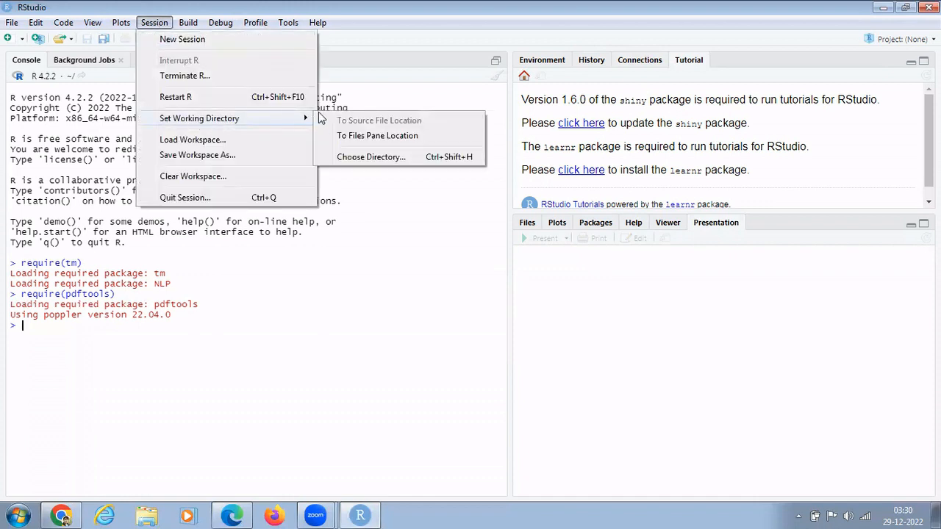
{"action": "left_click", "coordinate": [357, 158]}
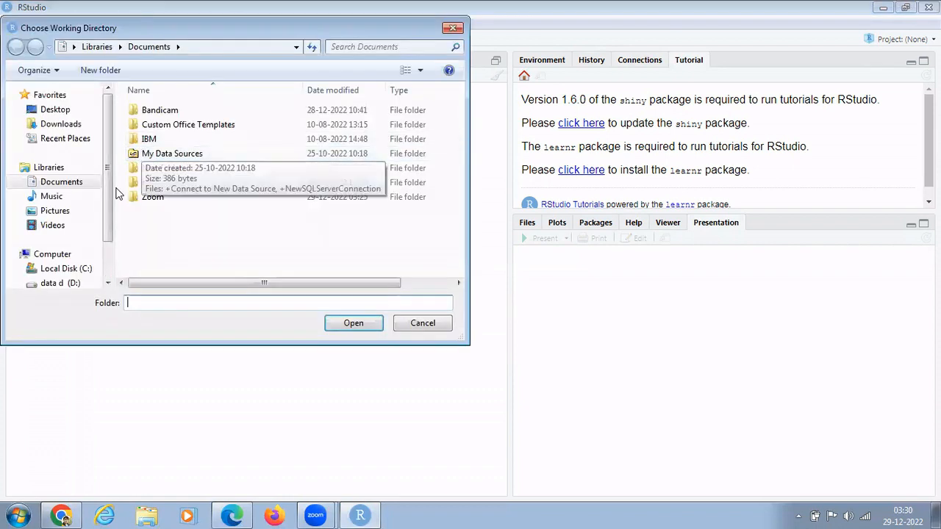
{"action": "scroll", "coordinate": [101, 231], "scroll_direction": "down", "scroll_amount": 2}
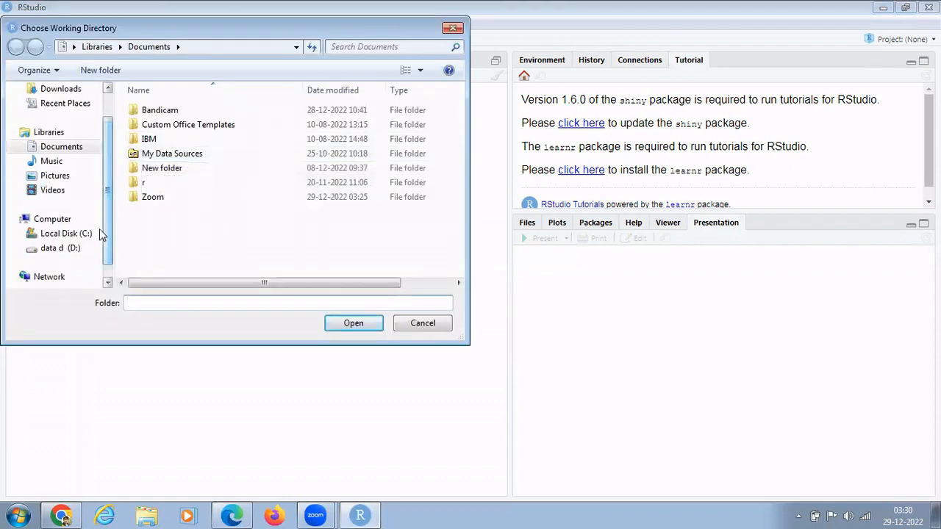
{"action": "left_click", "coordinate": [59, 250]}
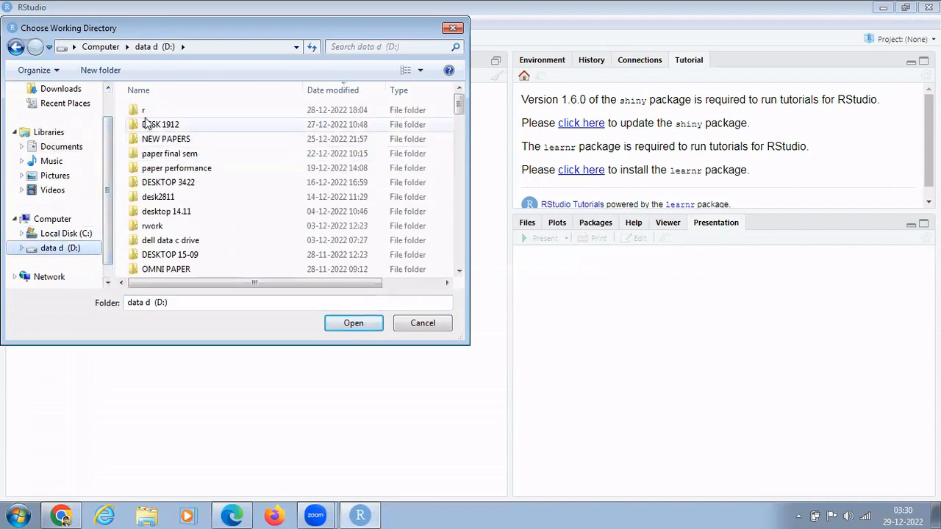
{"action": "double_click", "coordinate": [145, 114]}
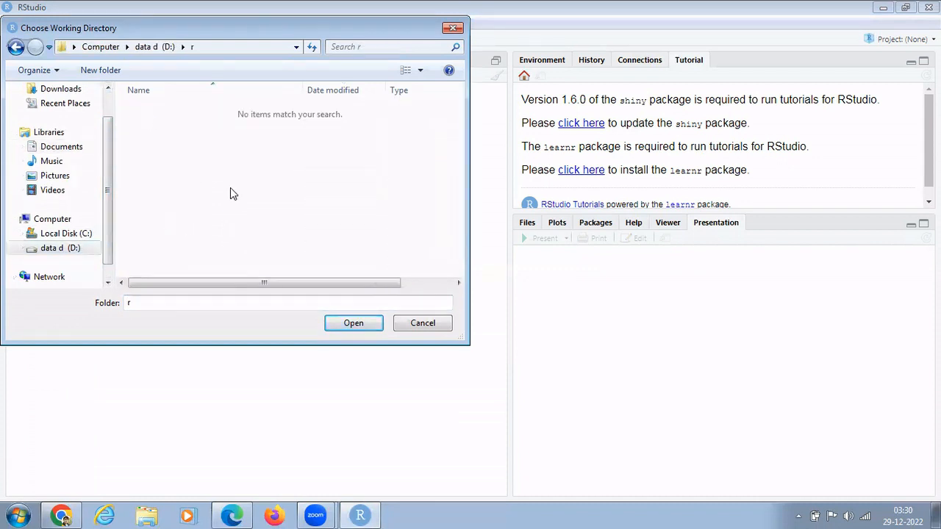
{"action": "left_click", "coordinate": [337, 327]}
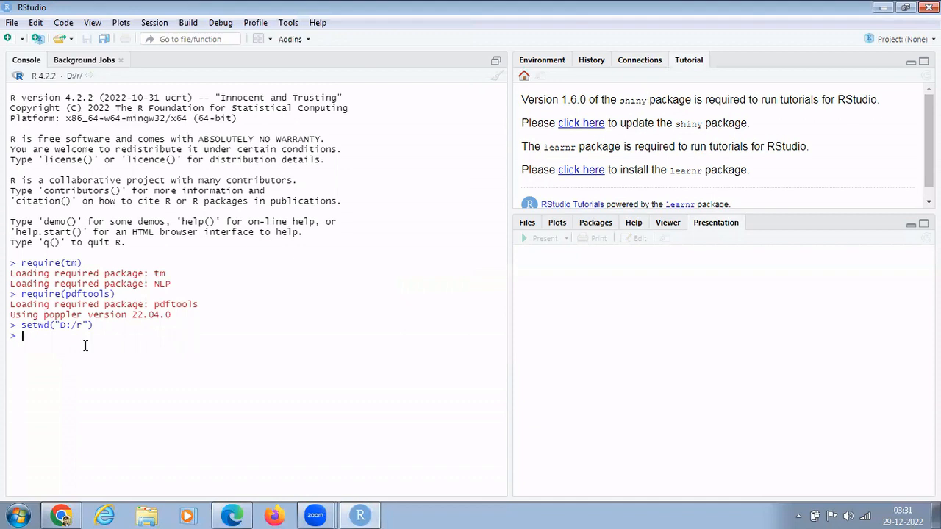
Switch to Chrome's NewsOnAIR Mann Ki Baat page and scroll to the recent episodes.
{"action": "left_click", "coordinate": [63, 514]}
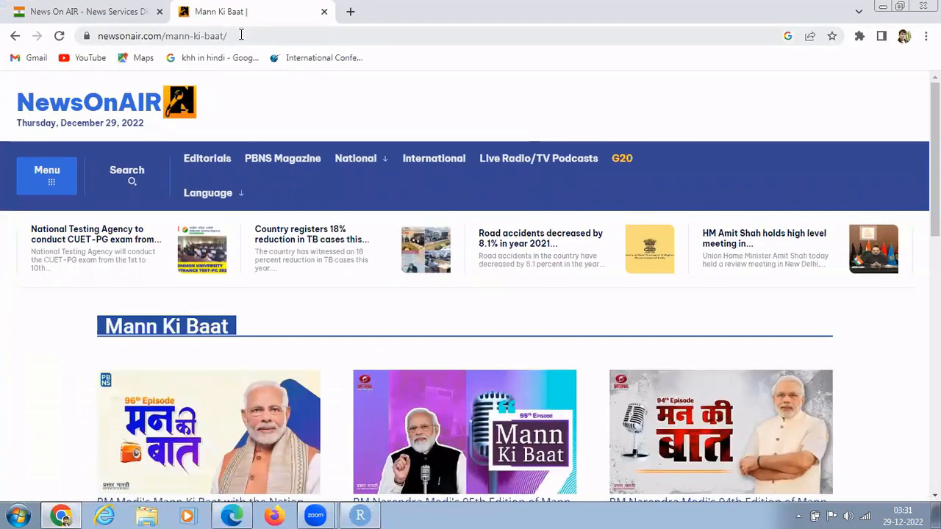
{"action": "left_click_drag", "start_coordinate": [240, 35], "coordinate": [88, 36]}
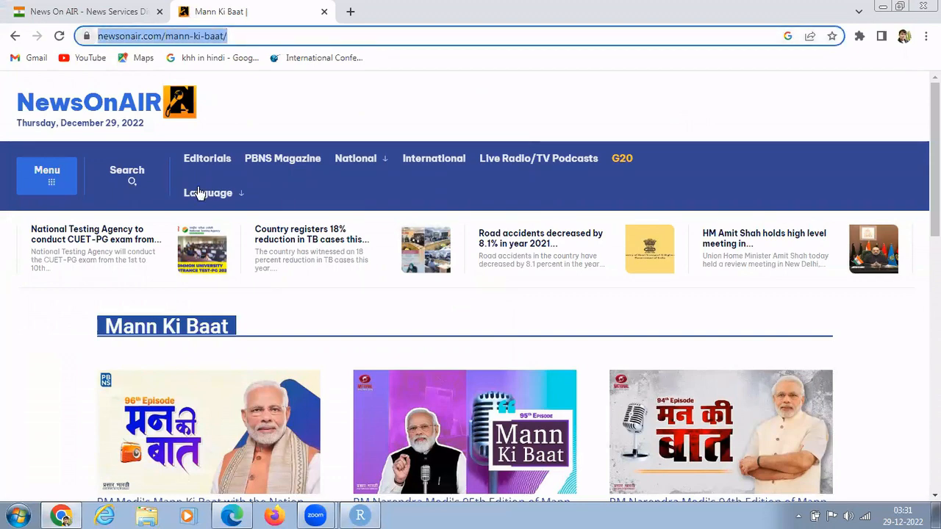
{"action": "scroll", "coordinate": [819, 227], "scroll_direction": "down", "scroll_amount": 2}
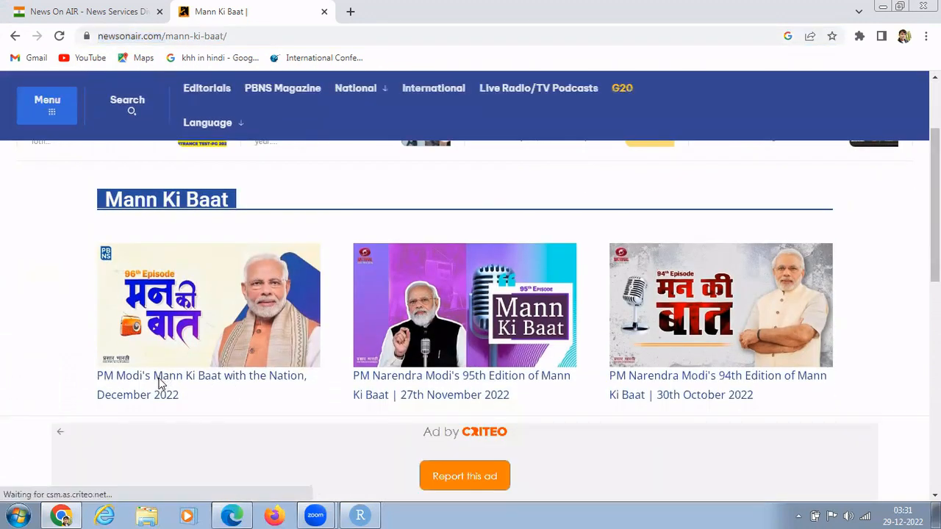
{"action": "left_click", "coordinate": [158, 381]}
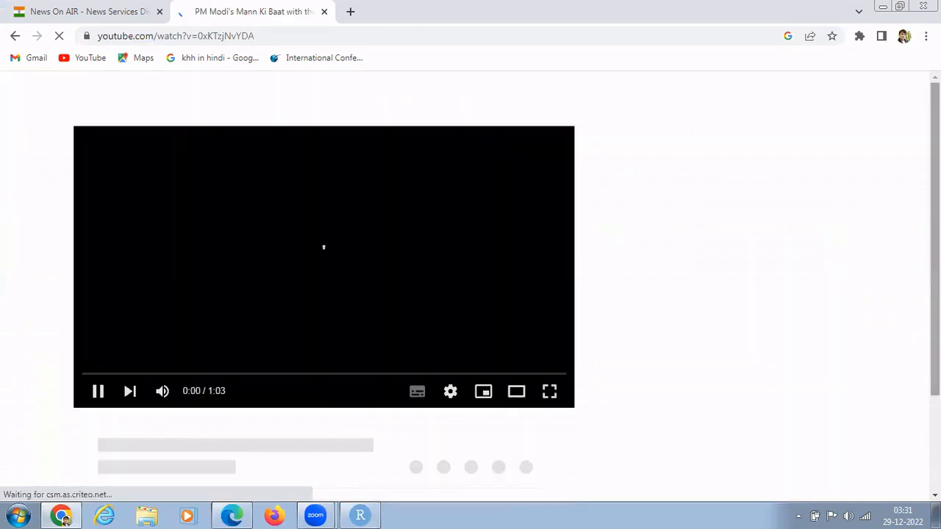
{"action": "scroll", "coordinate": [323, 246], "scroll_direction": "down", "scroll_amount": 2}
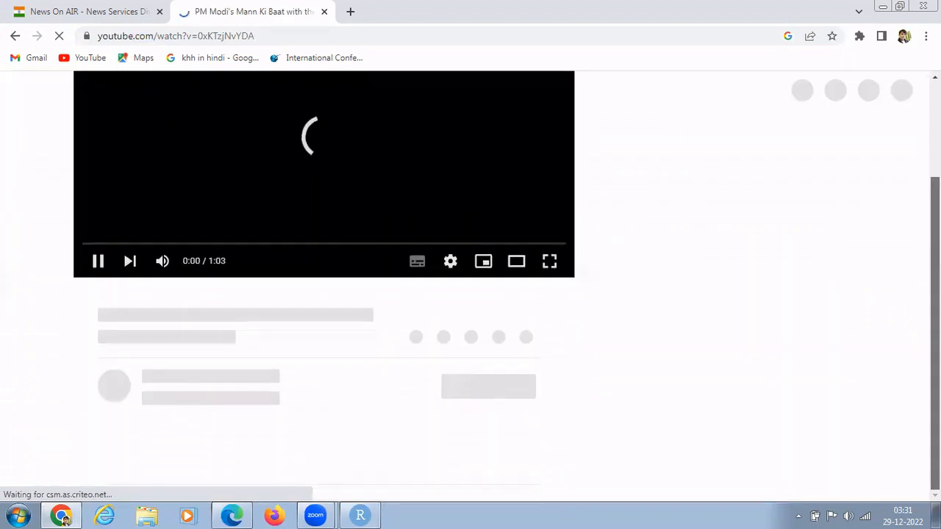
{"action": "left_click_drag", "start_coordinate": [935, 217], "coordinate": [935, 121]}
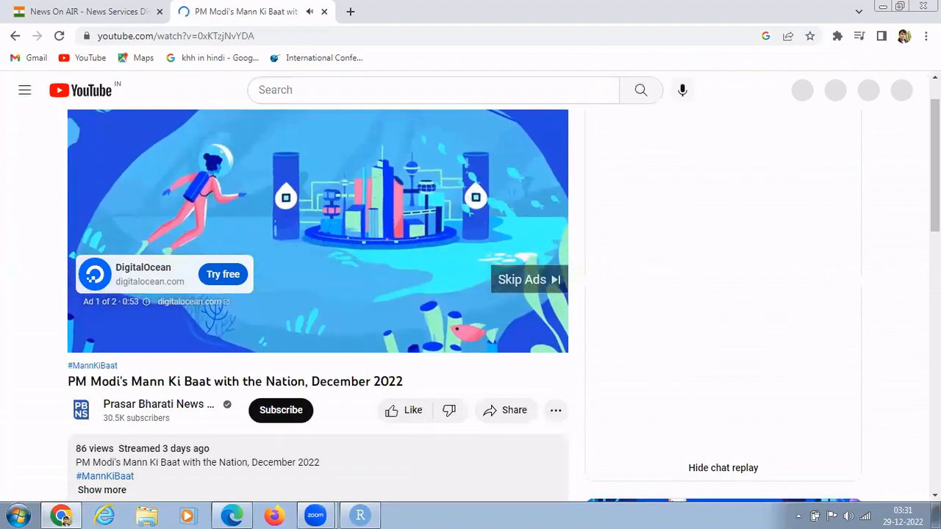
{"action": "scroll", "coordinate": [502, 307], "scroll_direction": "down", "scroll_amount": 3}
{"action": "scroll", "coordinate": [503, 307], "scroll_direction": "down", "scroll_amount": 9}
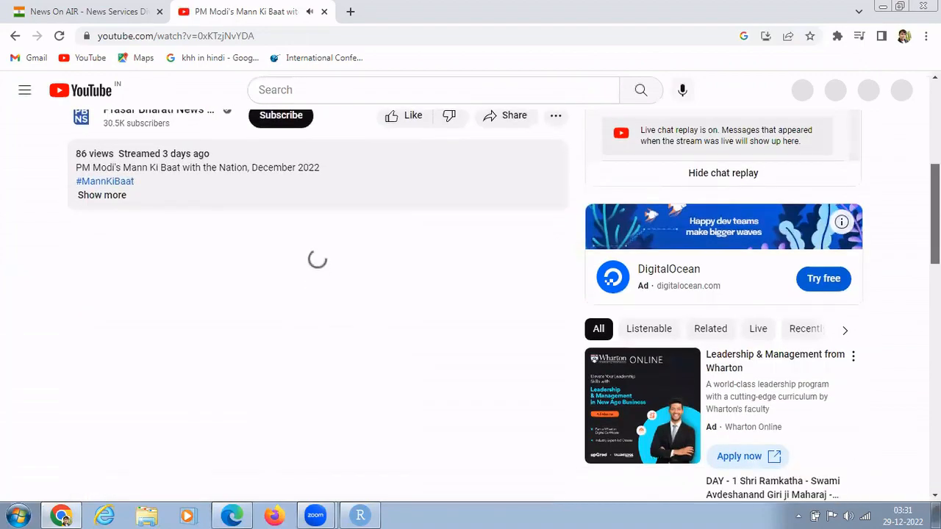
{"action": "scroll", "coordinate": [502, 306], "scroll_direction": "up", "scroll_amount": 11}
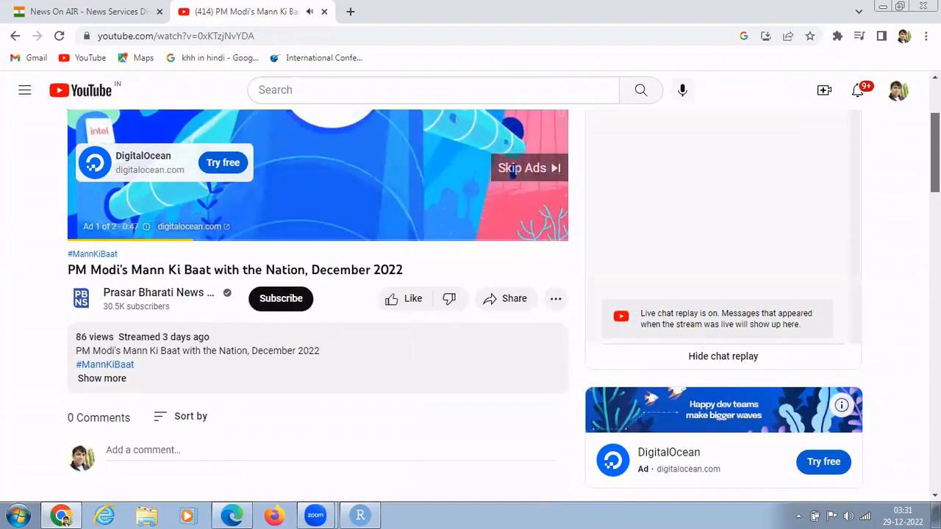
{"action": "scroll", "coordinate": [503, 306], "scroll_direction": "up", "scroll_amount": 1}
{"action": "scroll", "coordinate": [502, 307], "scroll_direction": "up", "scroll_amount": 2}
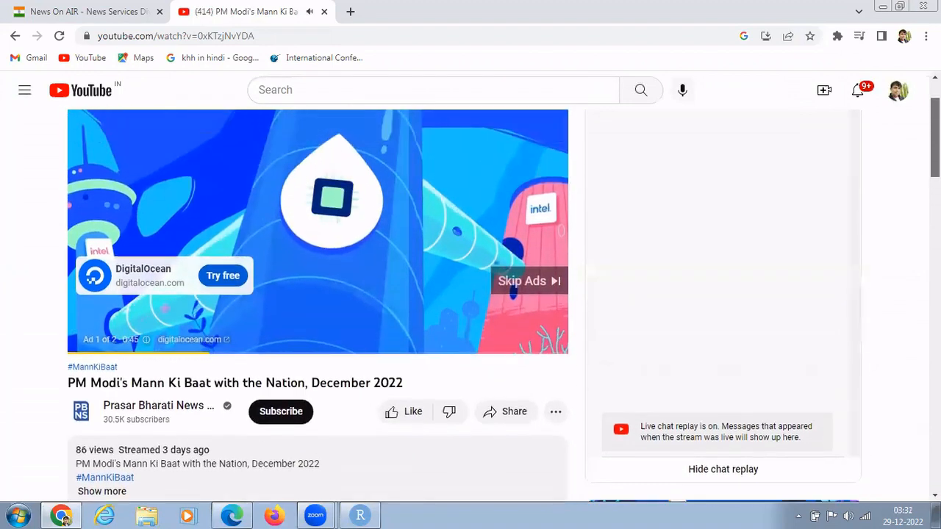
{"action": "scroll", "coordinate": [911, 174], "scroll_direction": "down", "scroll_amount": 5}
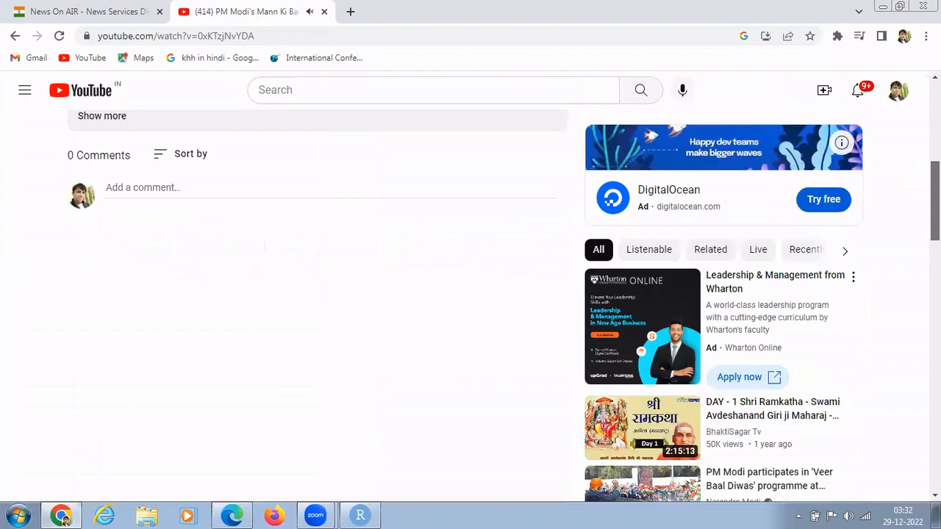
{"action": "scroll", "coordinate": [656, 171], "scroll_direction": "down", "scroll_amount": 6}
{"action": "scroll", "coordinate": [656, 170], "scroll_direction": "up", "scroll_amount": 10}
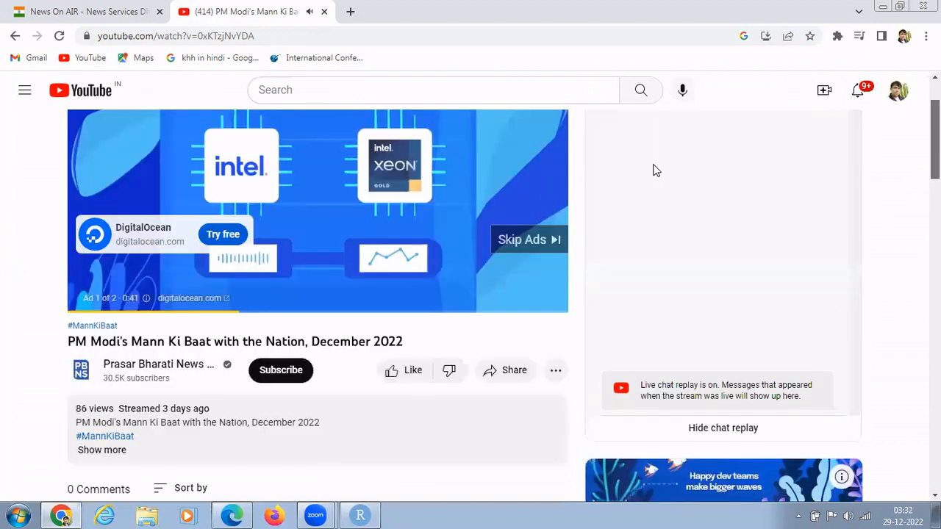
{"action": "left_click", "coordinate": [14, 38]}
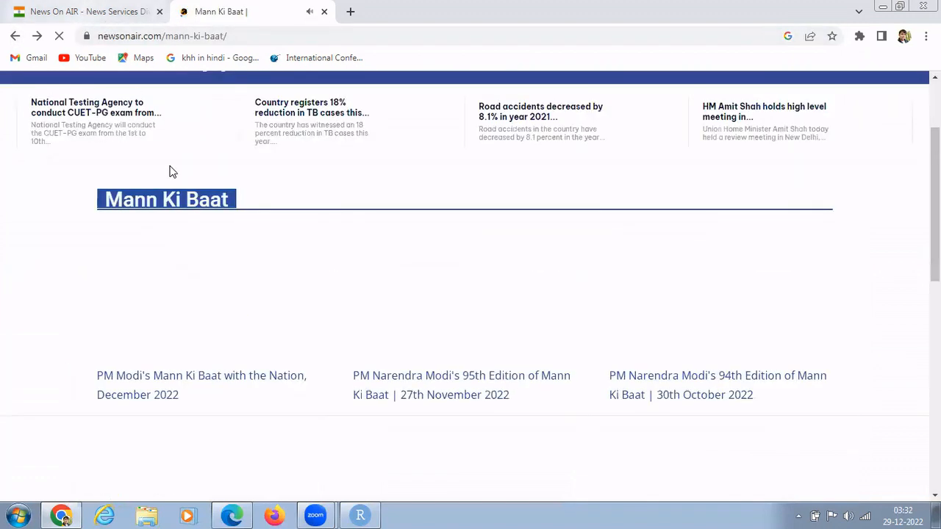
Search Google for 'mann ki baat script pdf download' and open the Episode 83 PDF.
{"action": "left_click", "coordinate": [15, 39]}
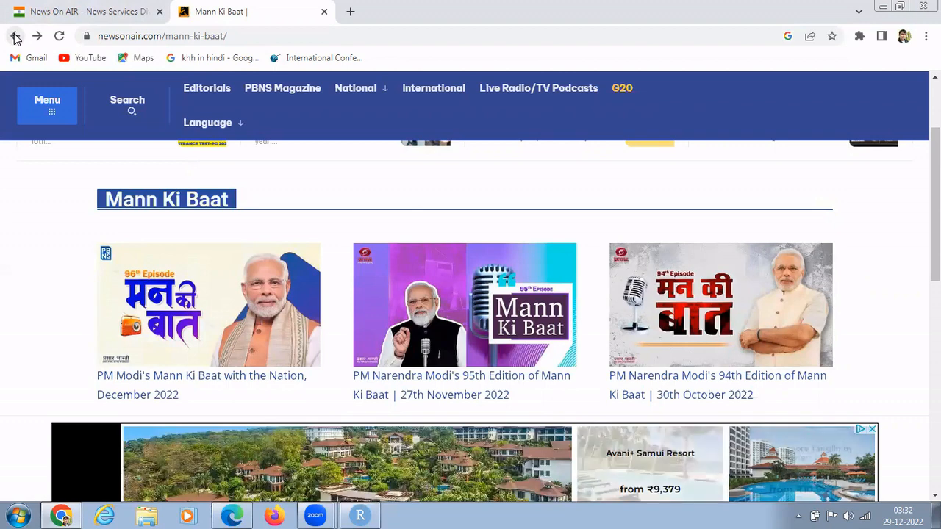
{"action": "left_click", "coordinate": [16, 39]}
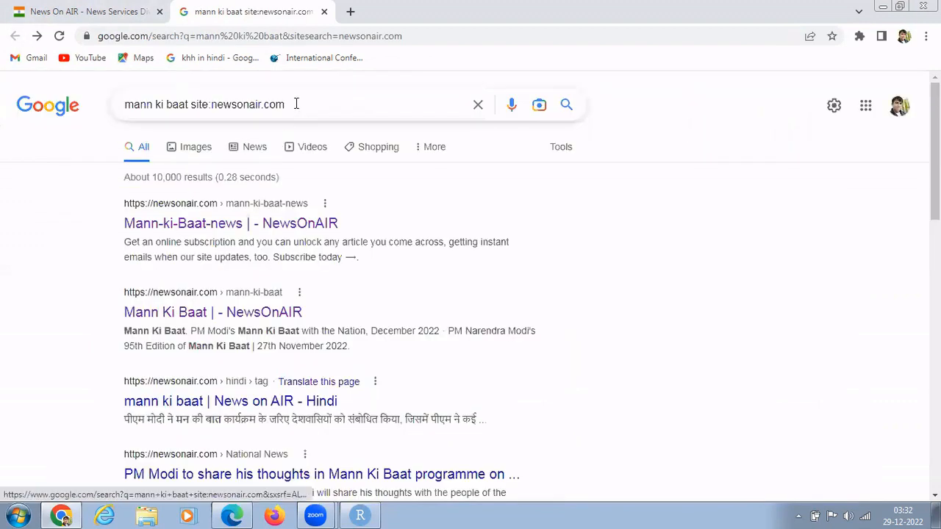
{"action": "left_click_drag", "start_coordinate": [283, 104], "coordinate": [192, 108]}
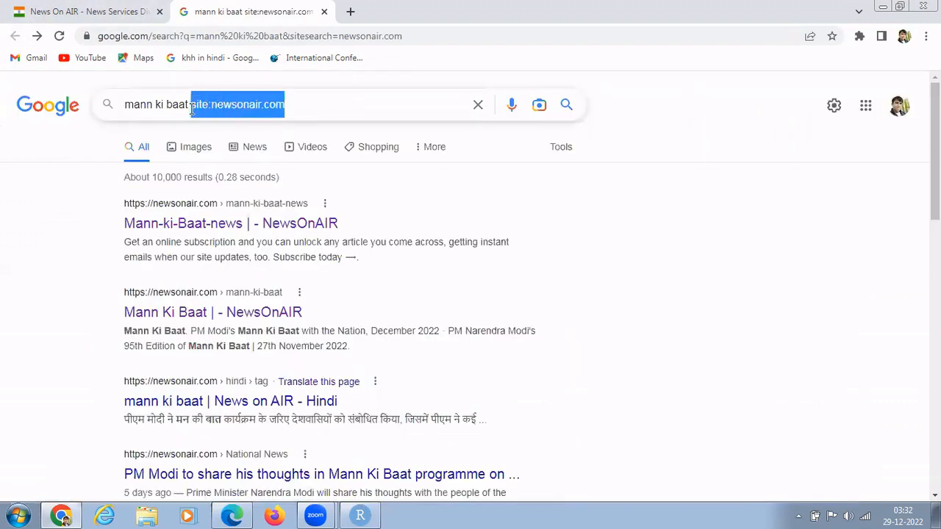
{"action": "type", "text": "scr"}
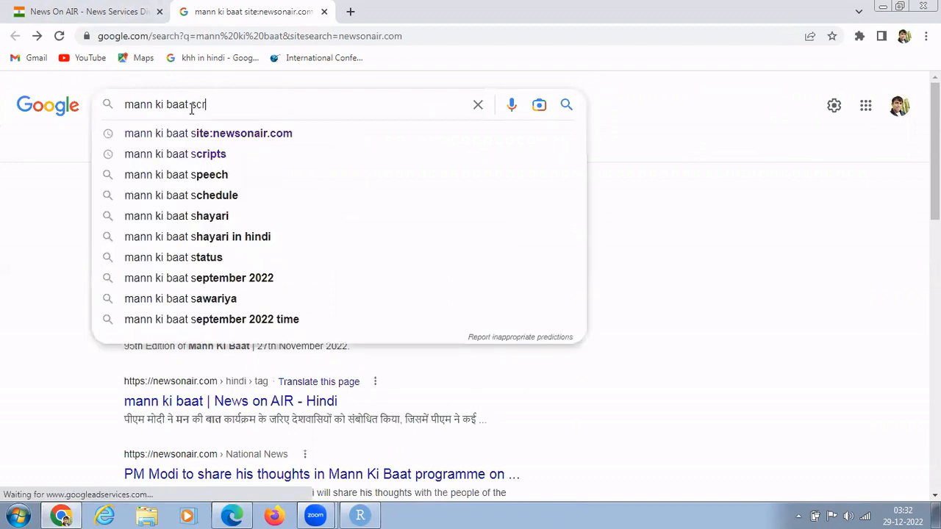
{"action": "type", "text": "ipt p"}
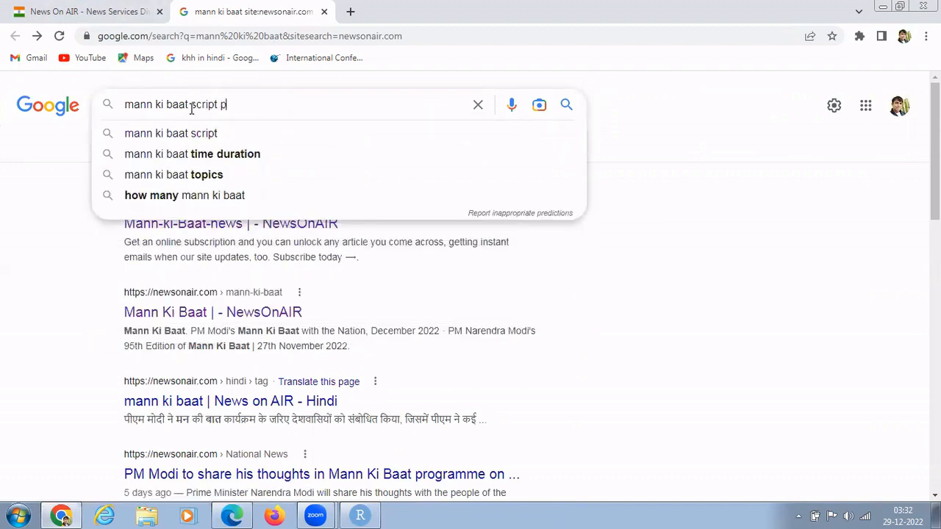
{"action": "type", "text": "df download"}
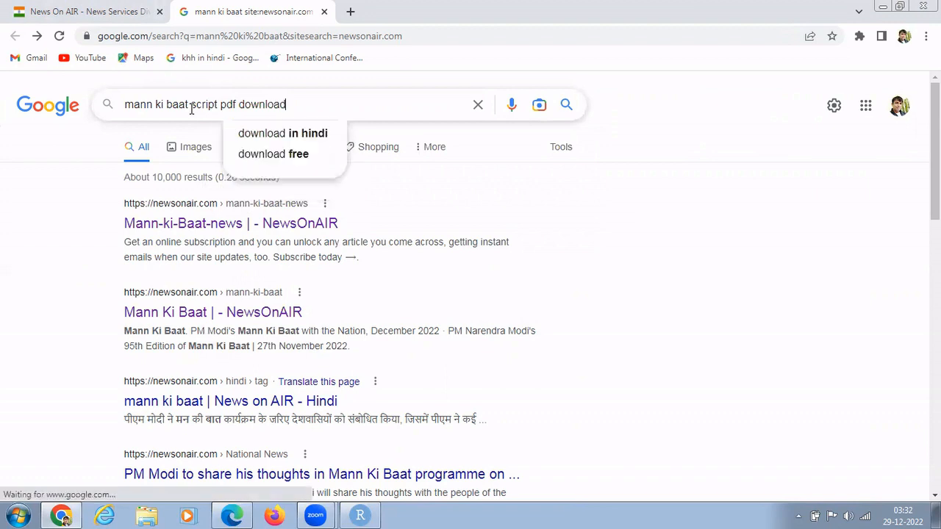
{"action": "key", "text": "Return"}
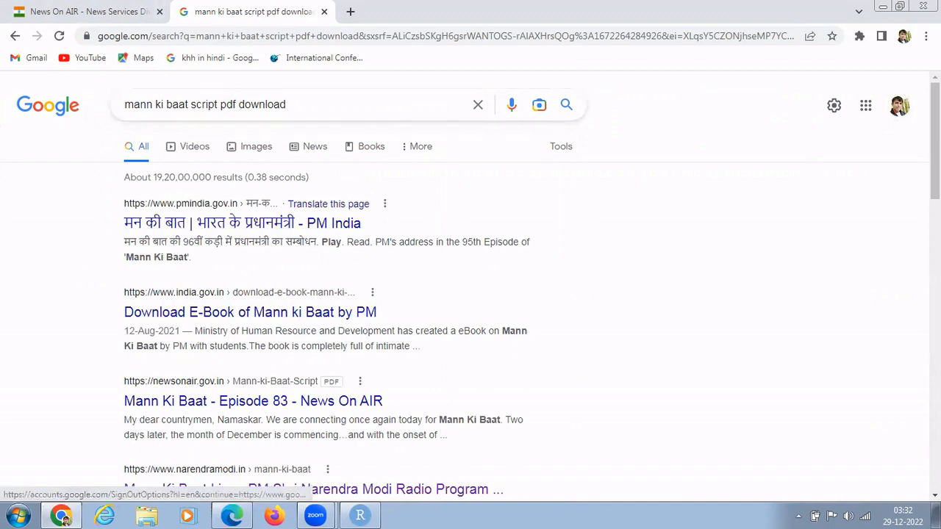
{"action": "scroll", "coordinate": [592, 201], "scroll_direction": "down", "scroll_amount": 3}
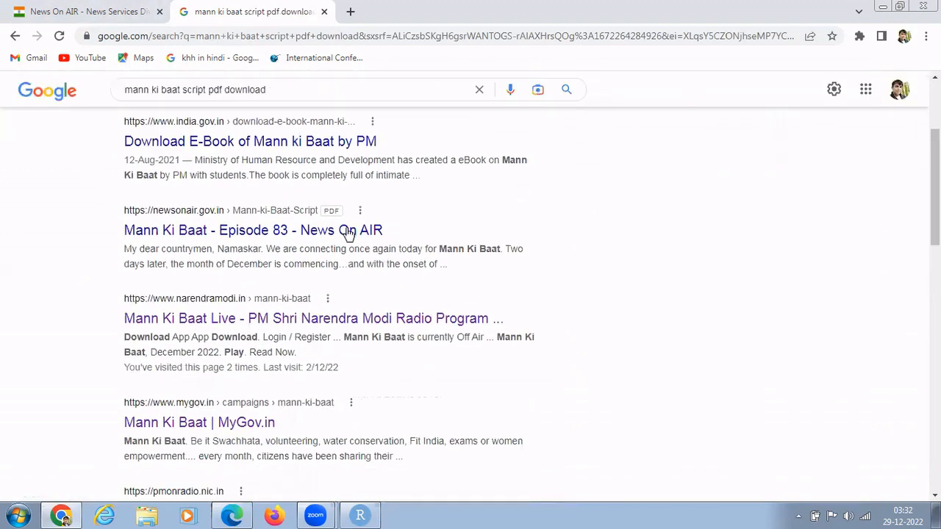
{"action": "left_click", "coordinate": [346, 233]}
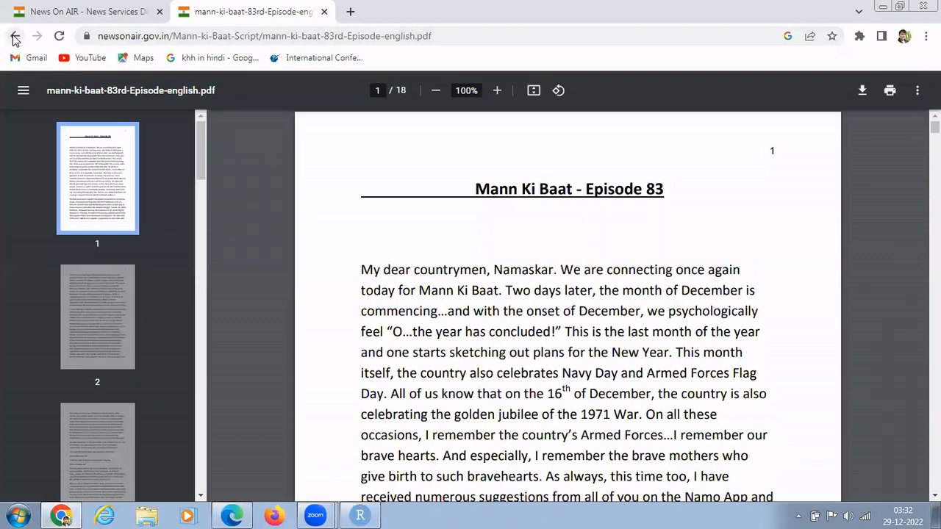
Reopen the Episode 83 script PDF, skim pages 1–3, then return to the first page.
{"action": "left_click", "coordinate": [14, 38]}
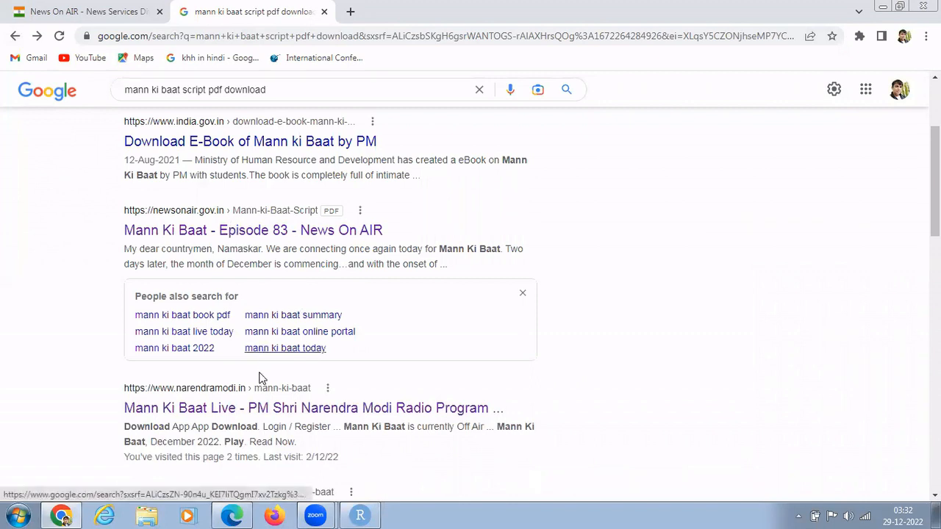
{"action": "left_click", "coordinate": [218, 218]}
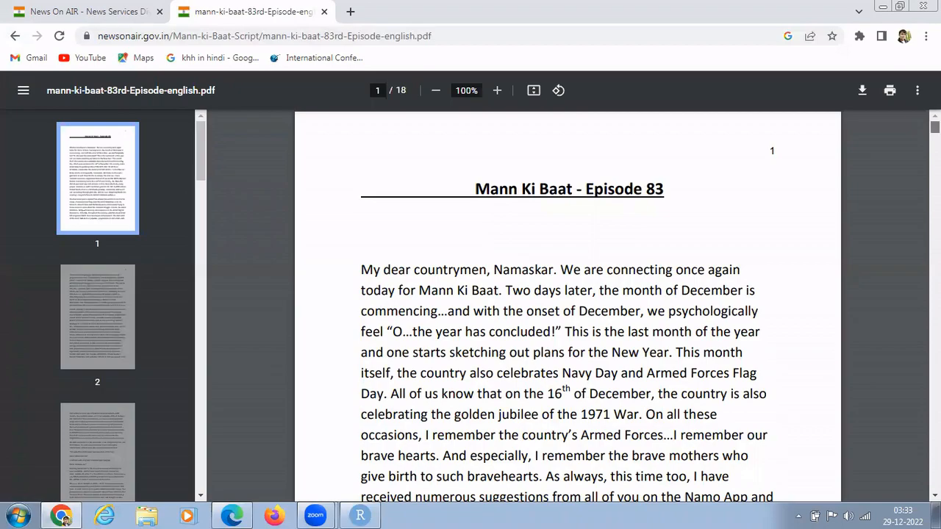
{"action": "scroll", "coordinate": [64, 519], "scroll_direction": "down", "scroll_amount": 4}
{"action": "scroll", "coordinate": [65, 519], "scroll_direction": "down", "scroll_amount": 20}
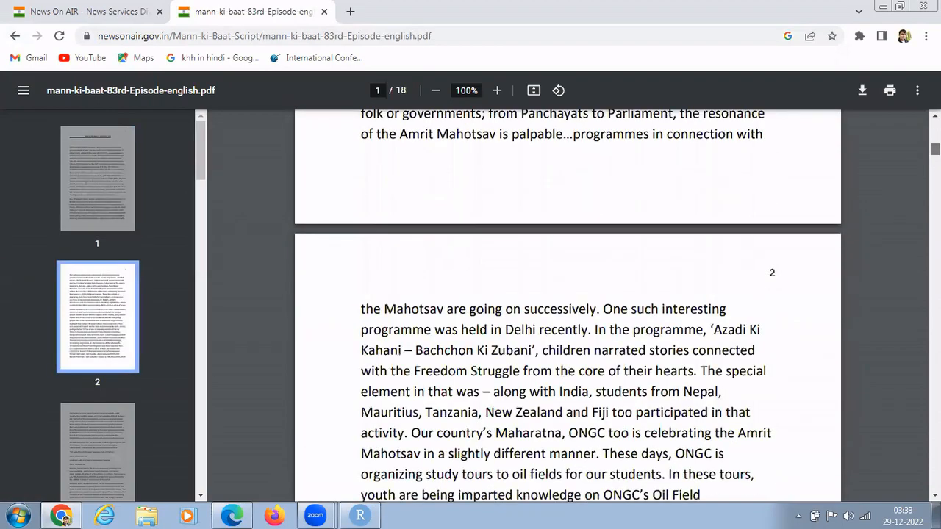
{"action": "scroll", "coordinate": [64, 519], "scroll_direction": "down", "scroll_amount": 4}
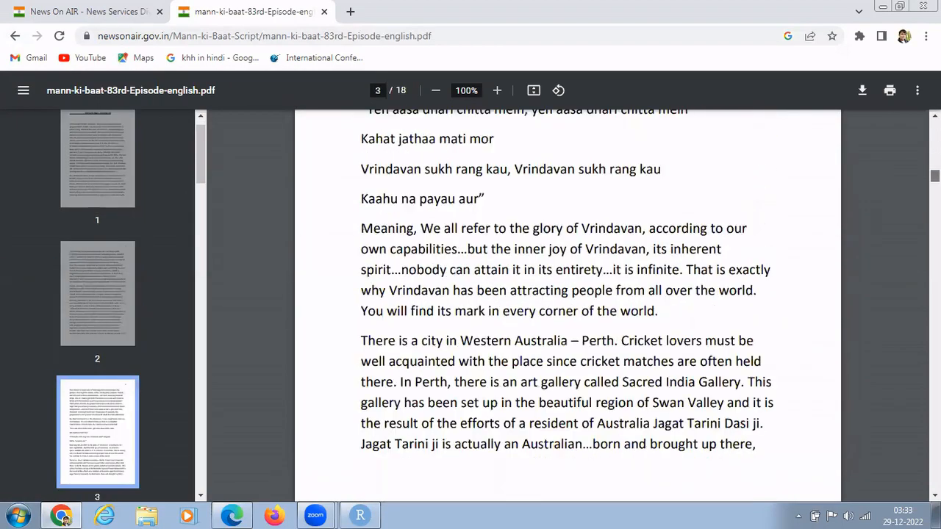
{"action": "scroll", "coordinate": [65, 519], "scroll_direction": "up", "scroll_amount": 2}
{"action": "left_click_drag", "start_coordinate": [935, 174], "coordinate": [690, 103]}
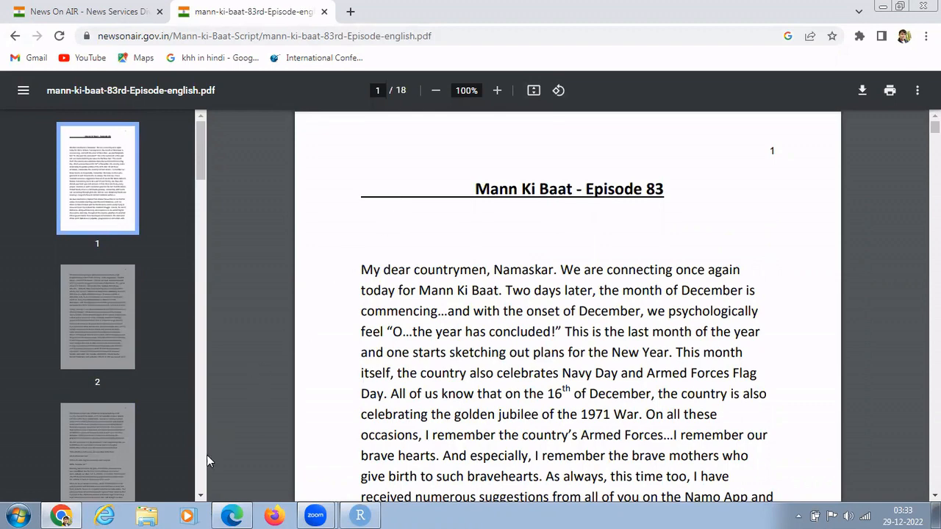
Open the D:\r folder in File Explorer, then minimise it to reveal the PDF.
{"action": "left_click", "coordinate": [147, 514]}
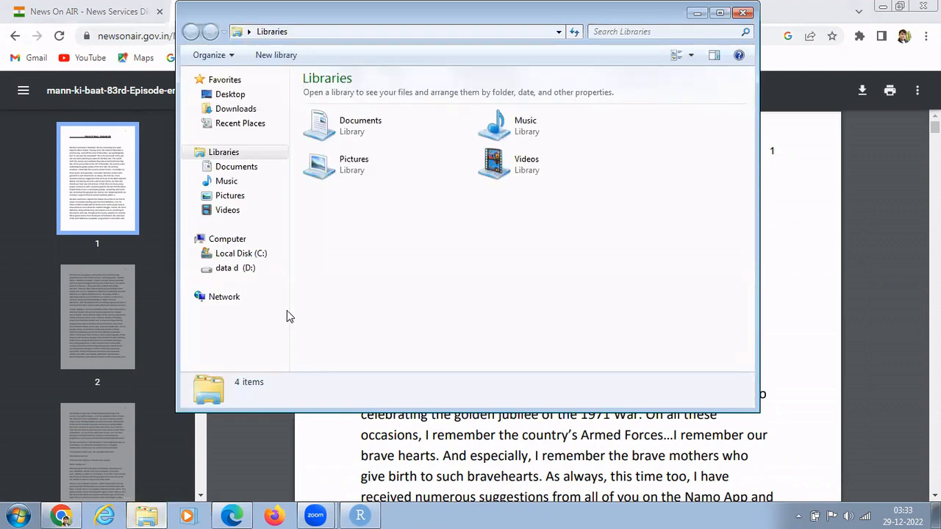
{"action": "left_click", "coordinate": [227, 268]}
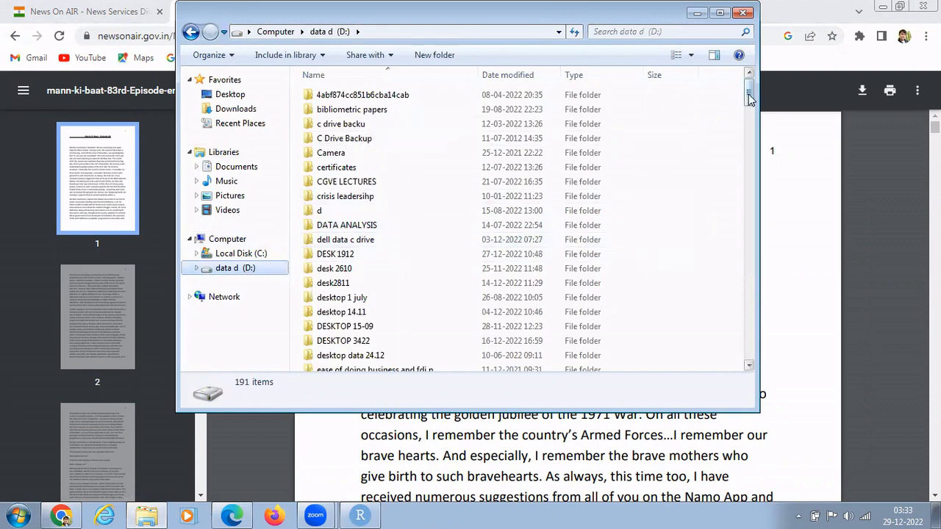
{"action": "left_click_drag", "start_coordinate": [748, 99], "coordinate": [750, 192]}
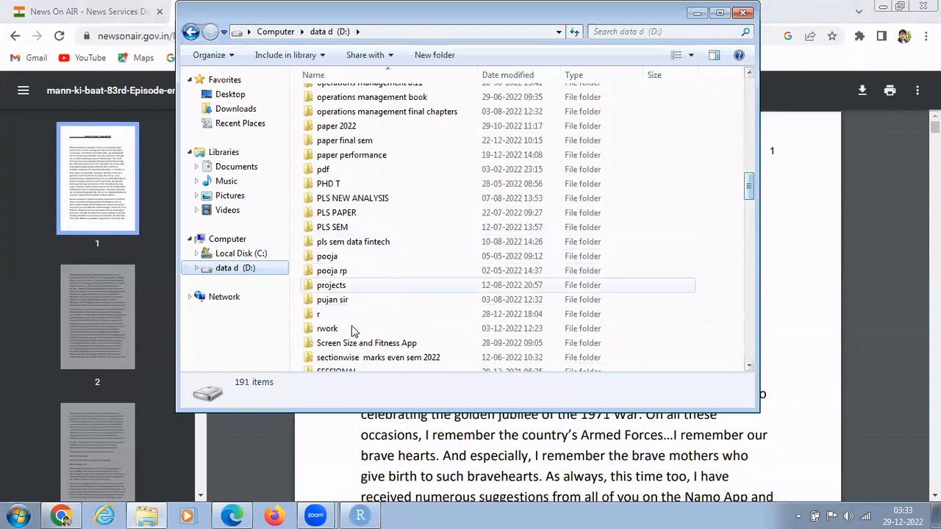
{"action": "double_click", "coordinate": [329, 316]}
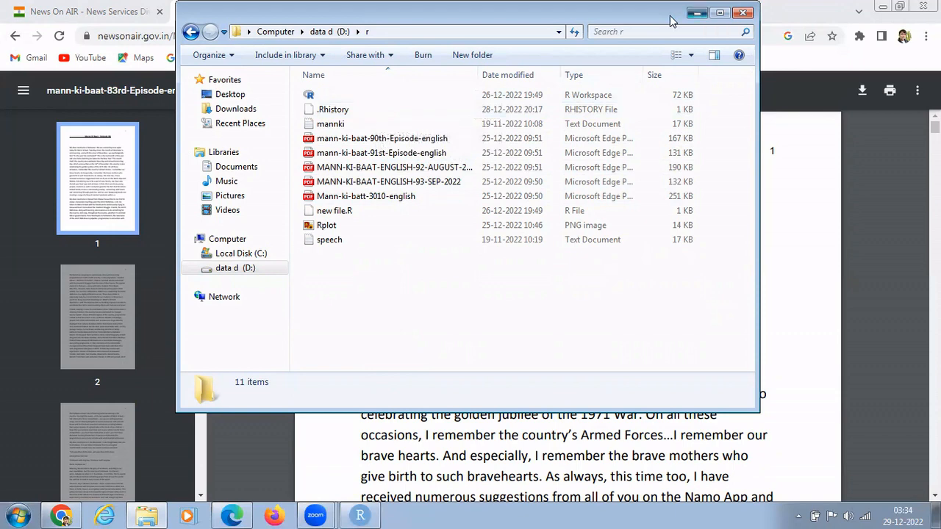
{"action": "left_click", "coordinate": [696, 13]}
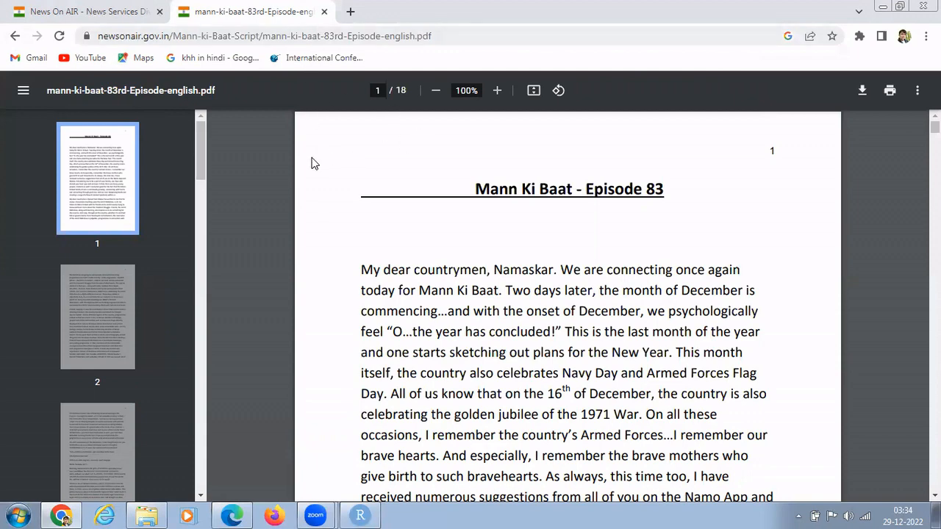
Switch from Chrome to RStudio via the taskbar.
{"action": "left_click", "coordinate": [360, 515]}
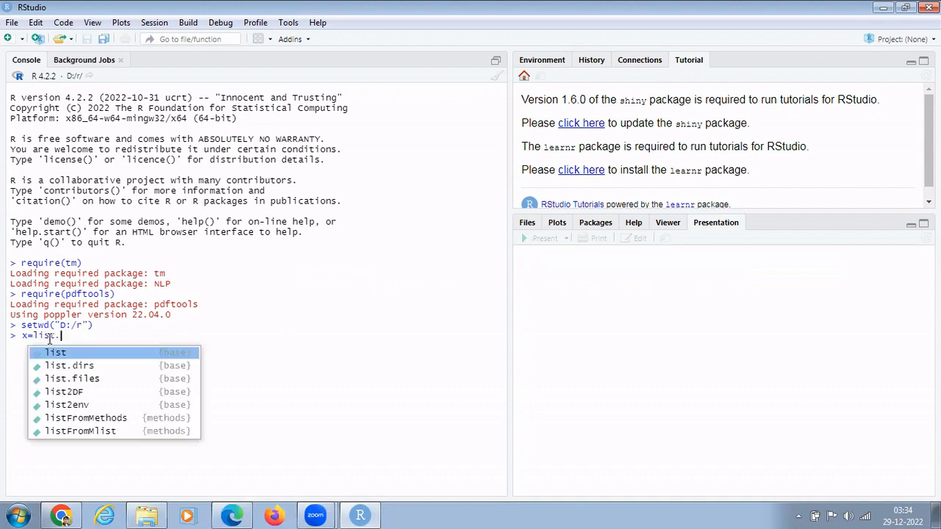
Run x=list.files(pattern="pdf") and print x to list the five PDF file names.
{"action": "type", "text": "files"}
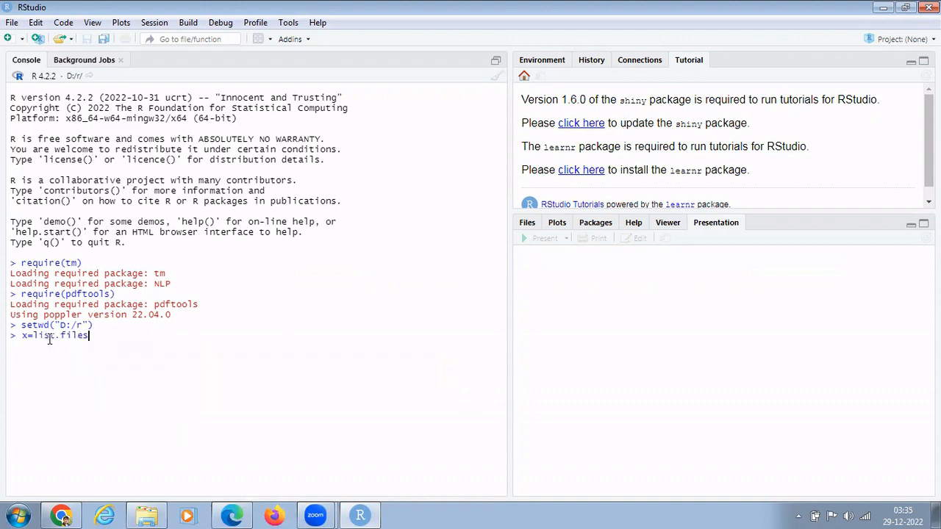
{"action": "type", "text": "("}
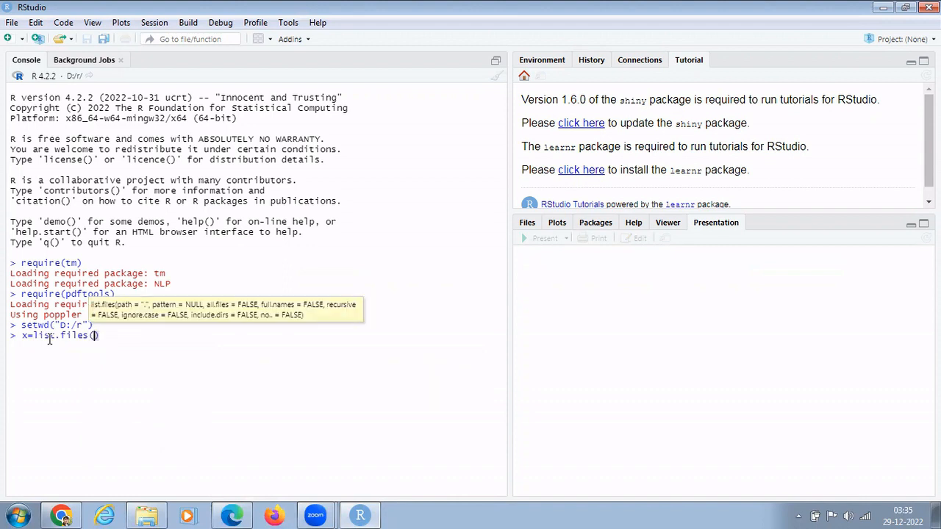
{"action": "type", "text": "pattern=\"pdf"}
{"action": "key", "text": "End"}
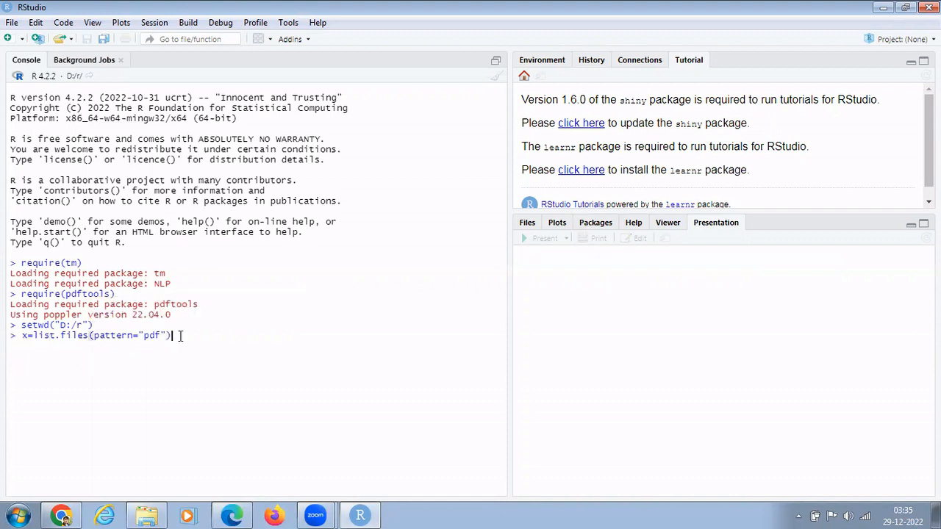
{"action": "key", "text": "Return"}
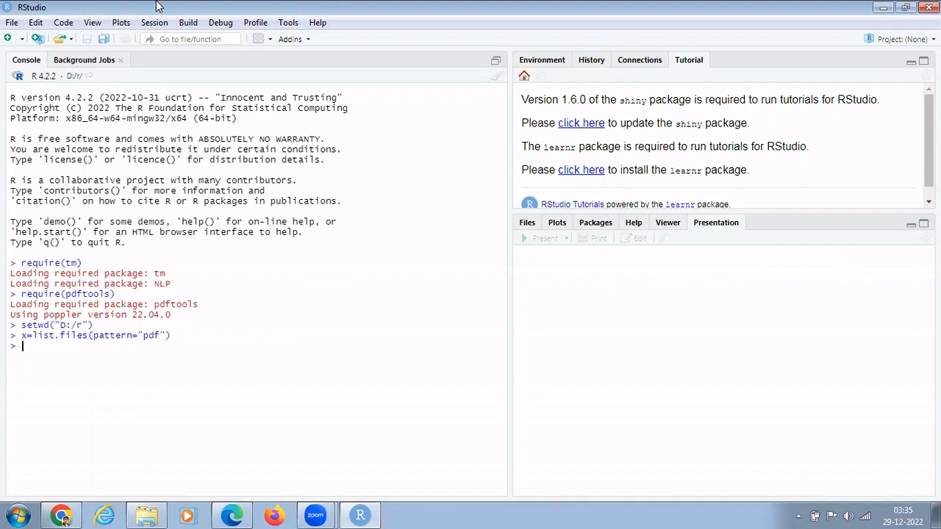
{"action": "left_click", "coordinate": [536, 61]}
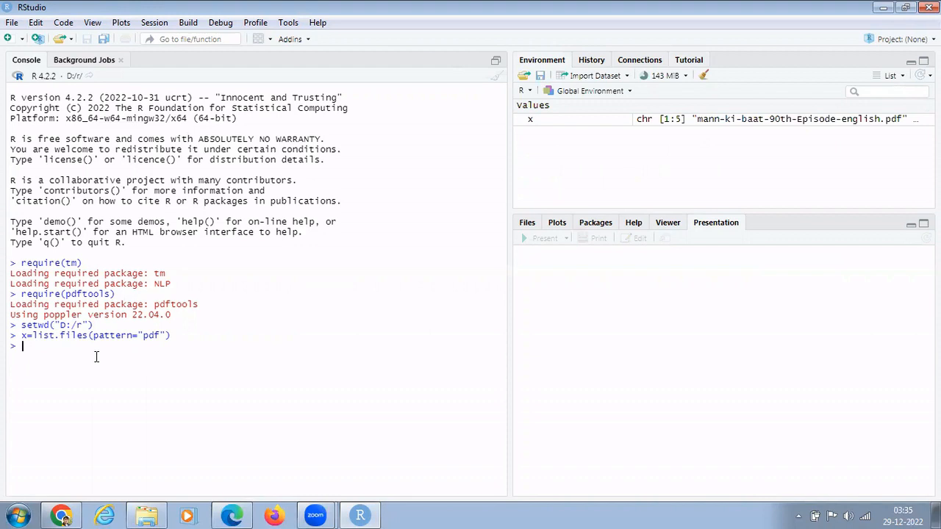
{"action": "type", "text": "x"}
{"action": "key", "text": "Return"}
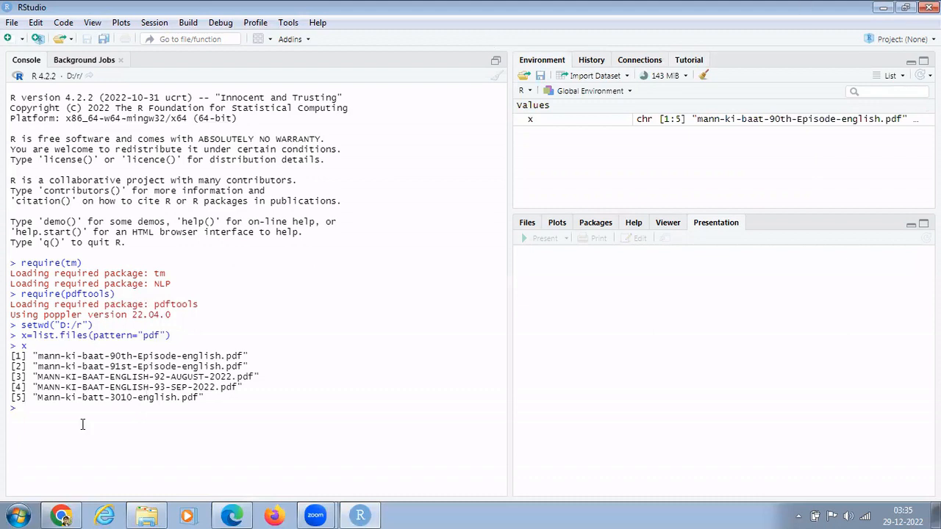
Run y=readtext::readtext(x) to load the five PDFs' text into y (5 obs., 2 variables).
{"action": "left_click", "coordinate": [22, 418]}
{"action": "type", "text": "y=readtext::readt"}
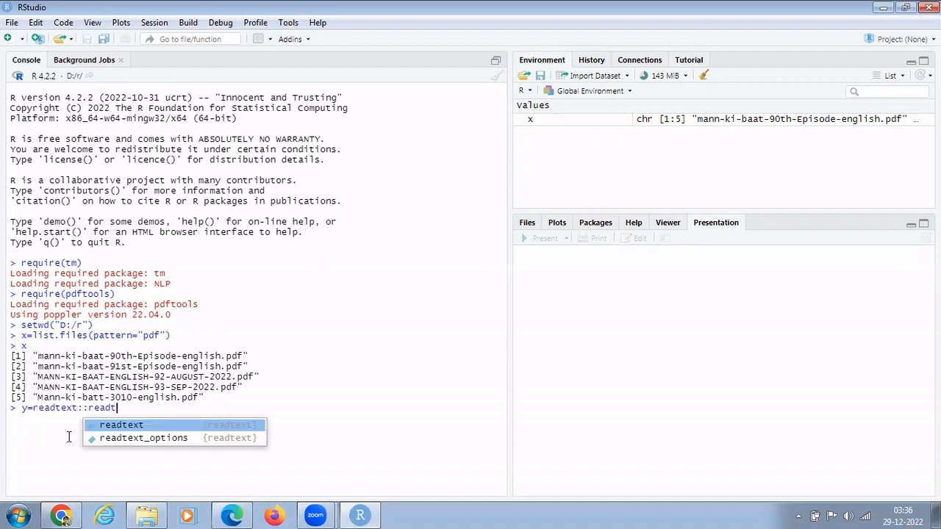
{"action": "left_click", "coordinate": [127, 426]}
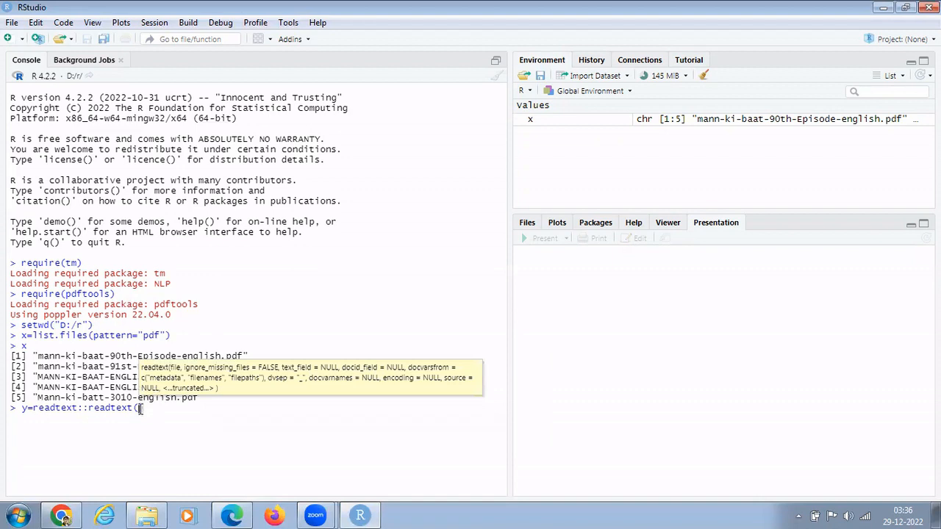
{"action": "type", "text": "x)"}
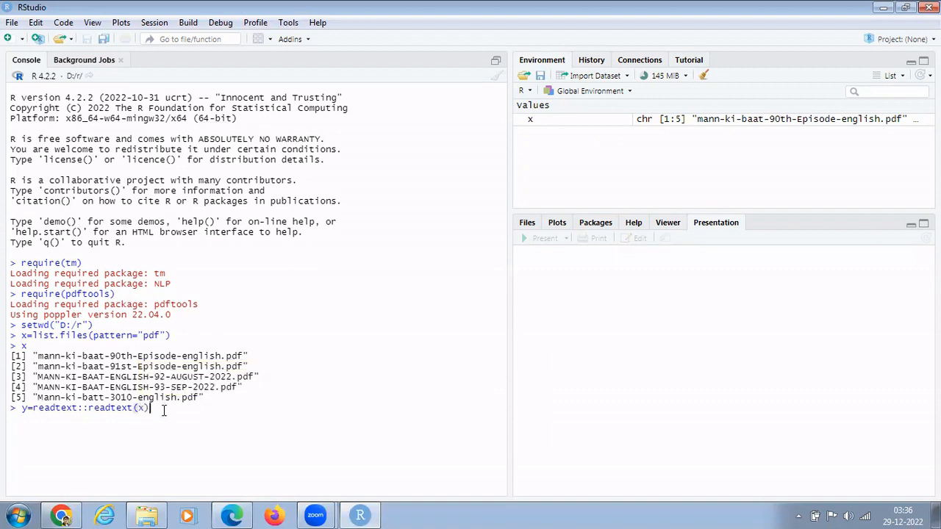
{"action": "key", "text": "Return"}
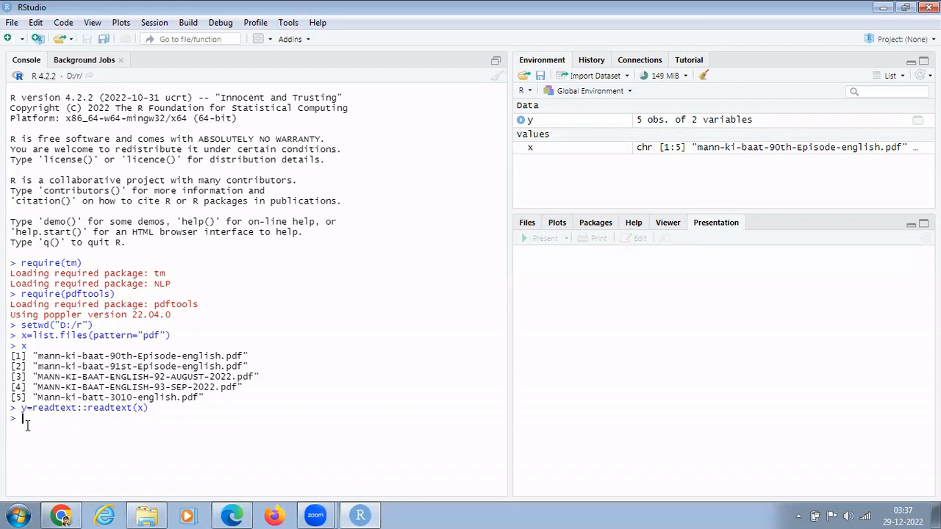
Store y's text column in z with z=y$text, giving a 5-element character vector.
{"action": "type", "text": "z=y$"}
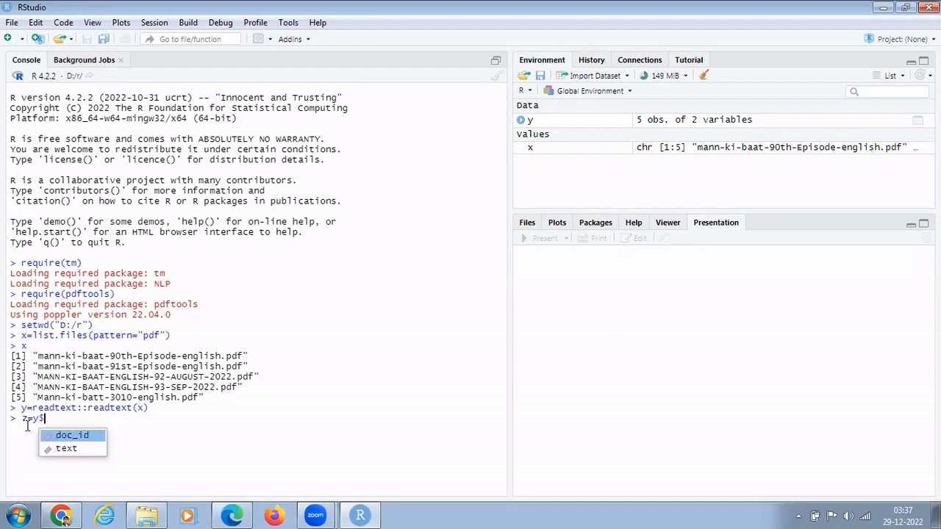
{"action": "key", "text": "Down"}
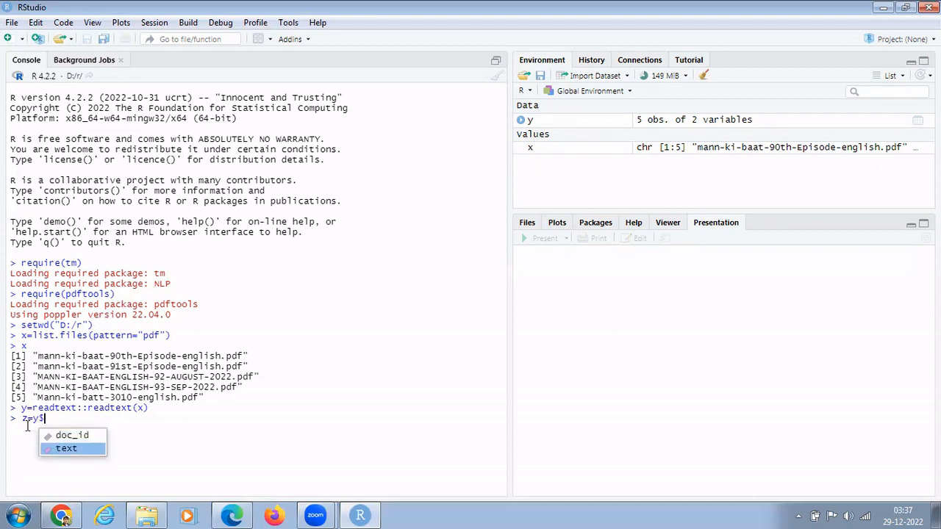
{"action": "key", "text": "Return"}
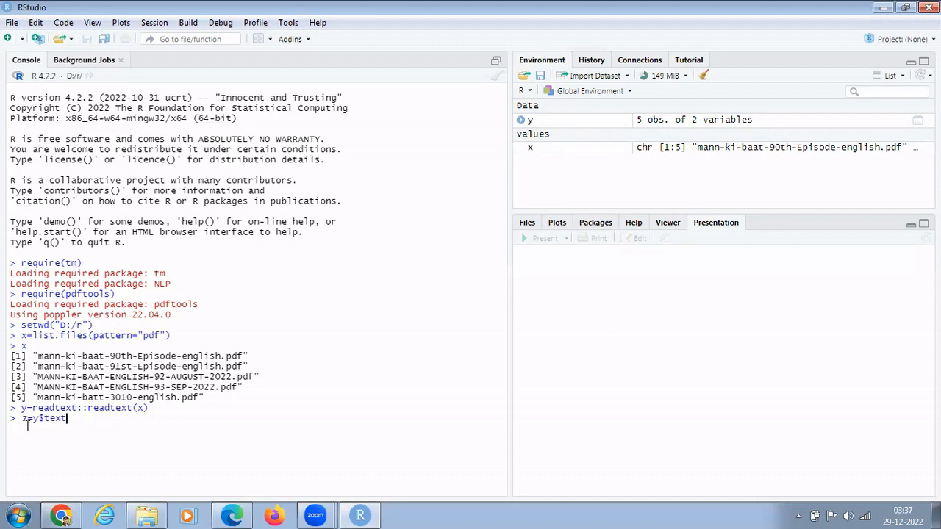
{"action": "key", "text": "Return"}
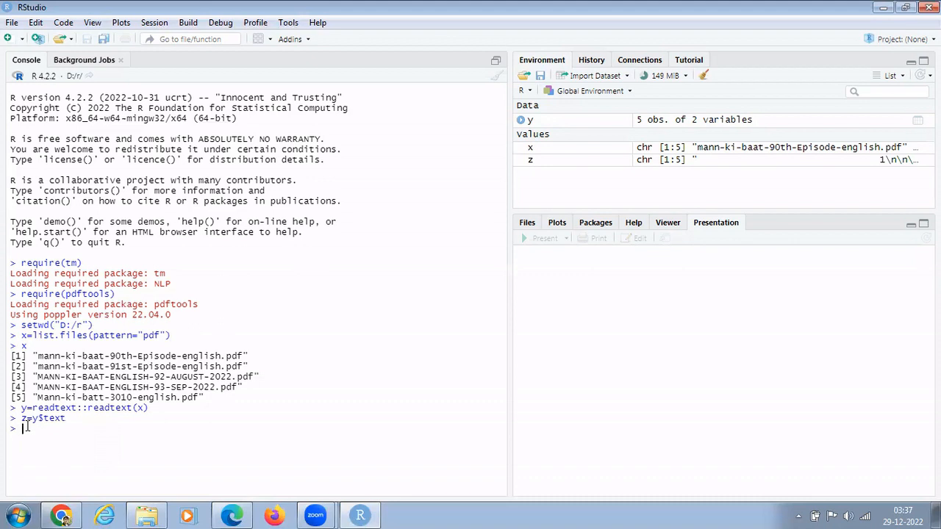
{"action": "type", "text": "z"}
Print z to display the Mann Ki Baat speech text and scroll through it.
{"action": "key", "text": "Return"}
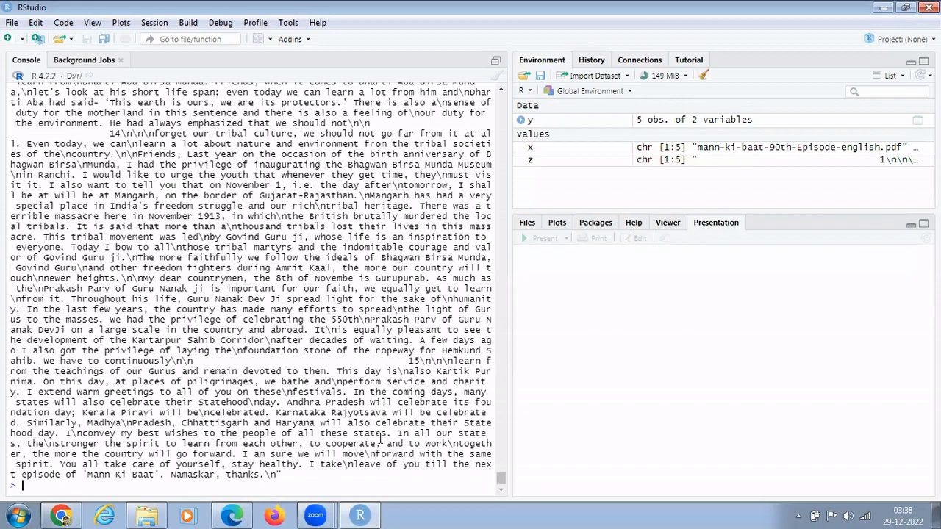
{"action": "mouse_move", "coordinate": [501, 480]}
{"action": "left_mouse_down"}
{"action": "mouse_move", "coordinate": [486, 105]}
{"action": "mouse_move", "coordinate": [502, 491]}
{"action": "left_mouse_up"}
{"action": "type", "text": "a="}
Run a=tolower(z) and print a to show the speech text in lowercase.
{"action": "type", "text": "tolower("}
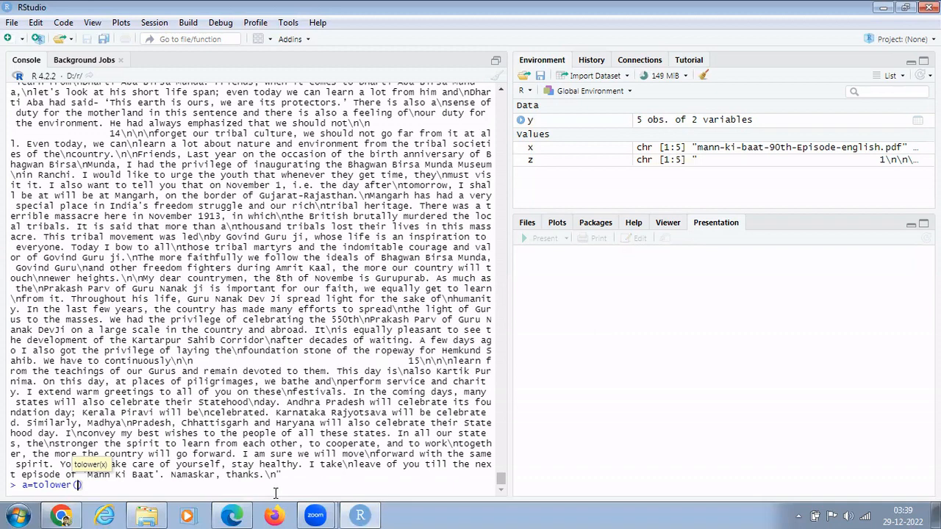
{"action": "type", "text": "z"}
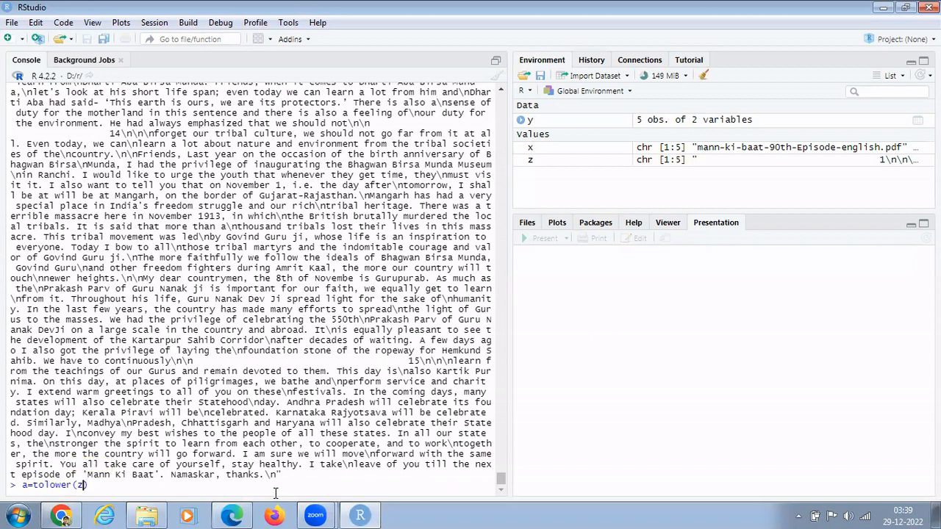
{"action": "key", "text": "Return"}
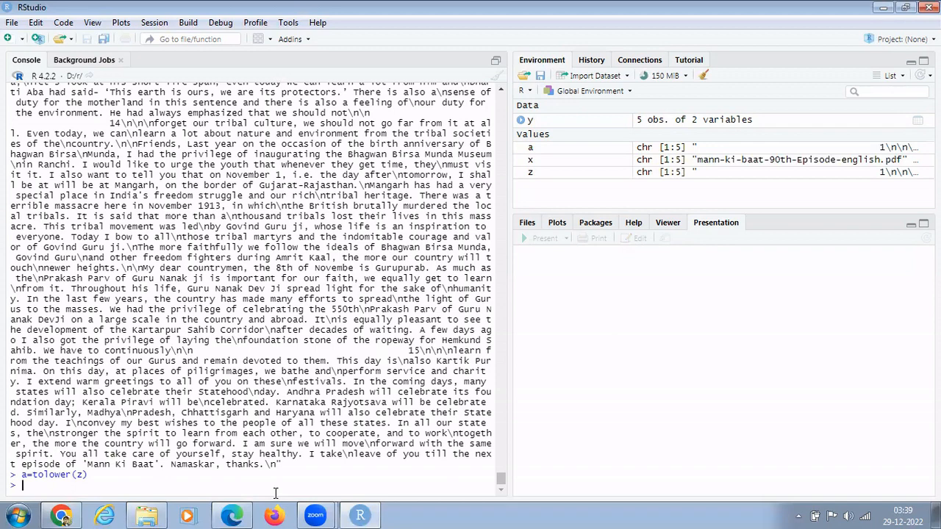
{"action": "type", "text": "a"}
{"action": "key", "text": "Return"}
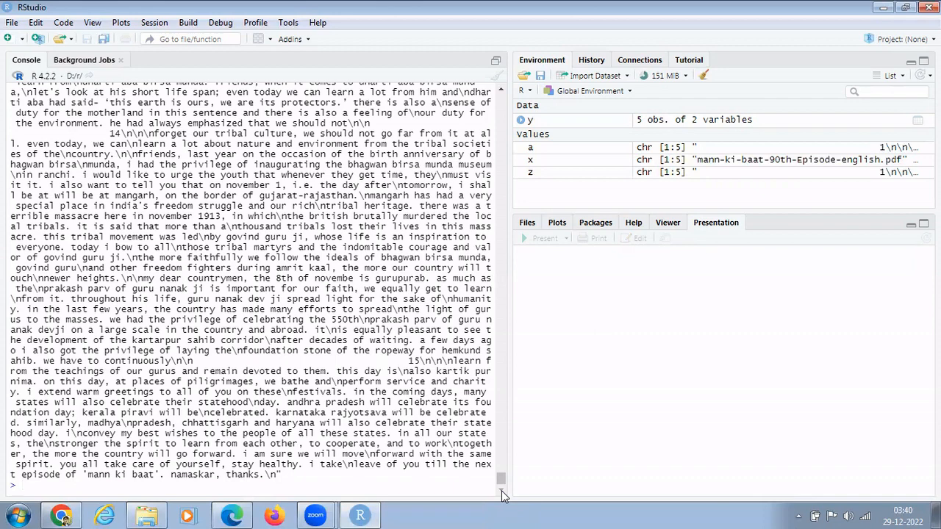
List the English stopwords with stopwords(), after the misspelled stopwods() fails.
{"action": "type", "text": "stopwod"}
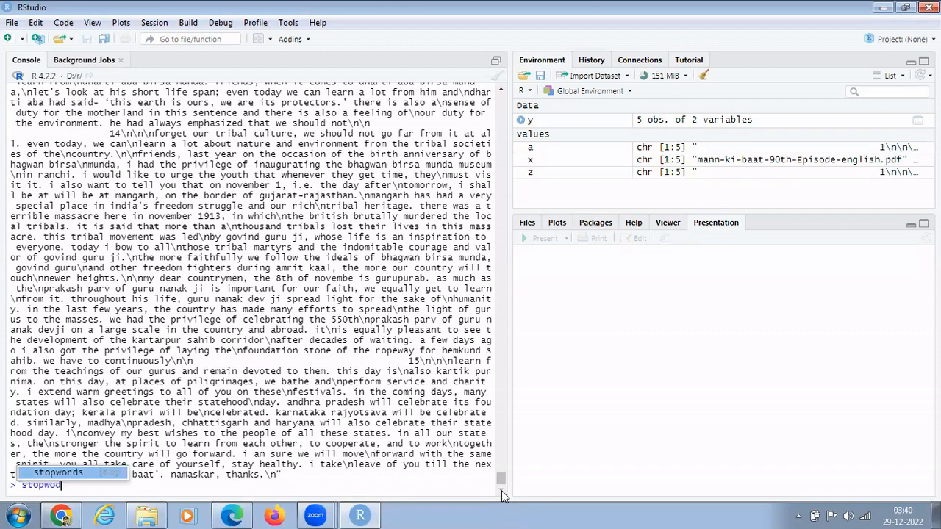
{"action": "type", "text": "s()"}
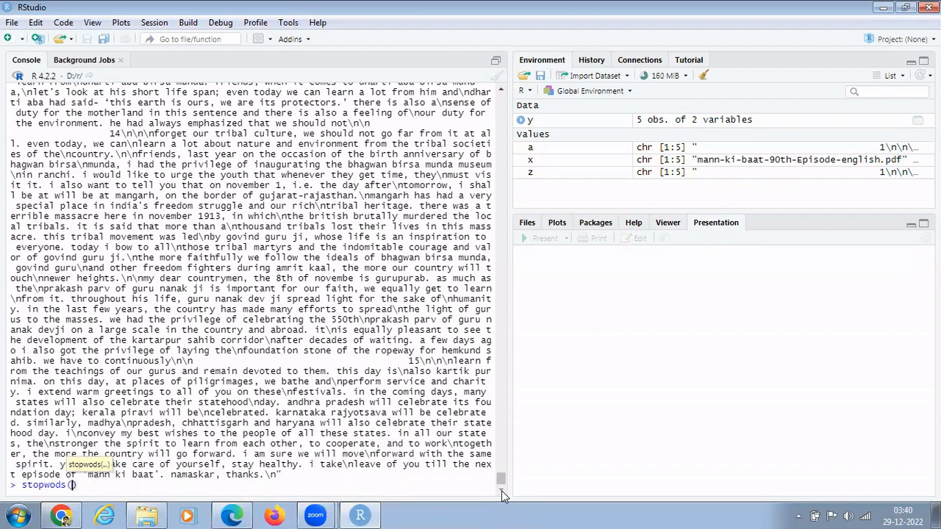
{"action": "key", "text": "Return"}
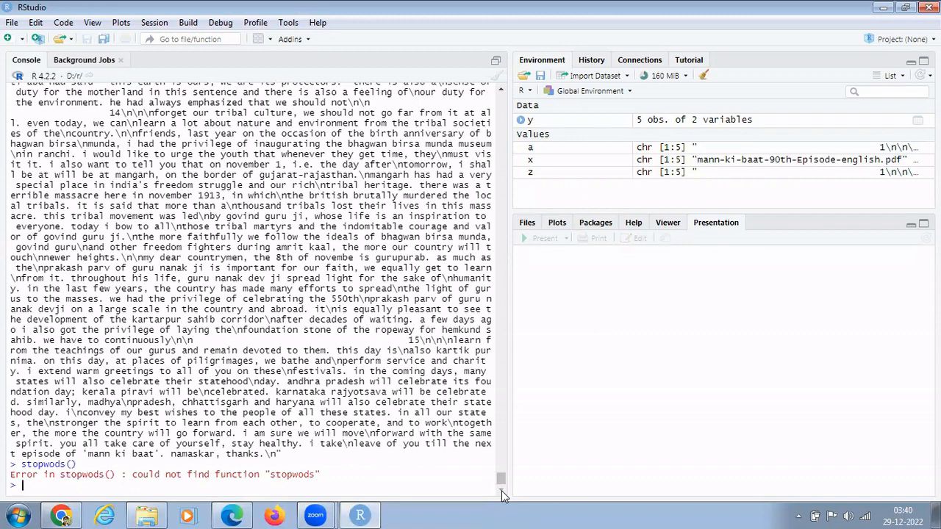
{"action": "type", "text": "stopw"}
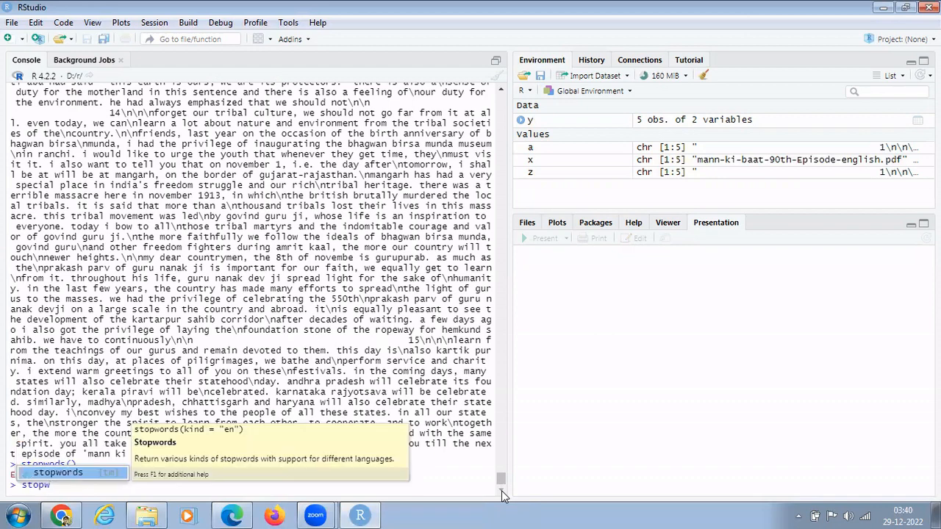
{"action": "left_click", "coordinate": [87, 474]}
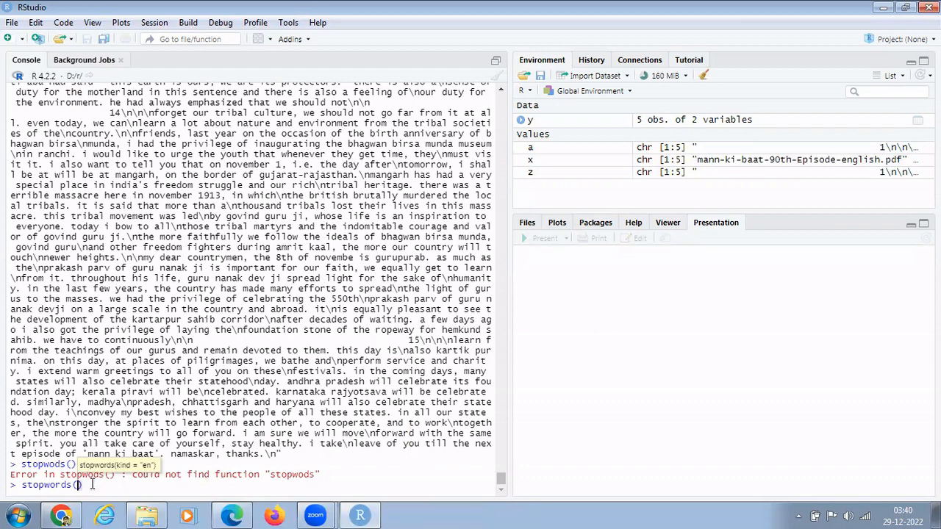
{"action": "key", "text": "Return"}
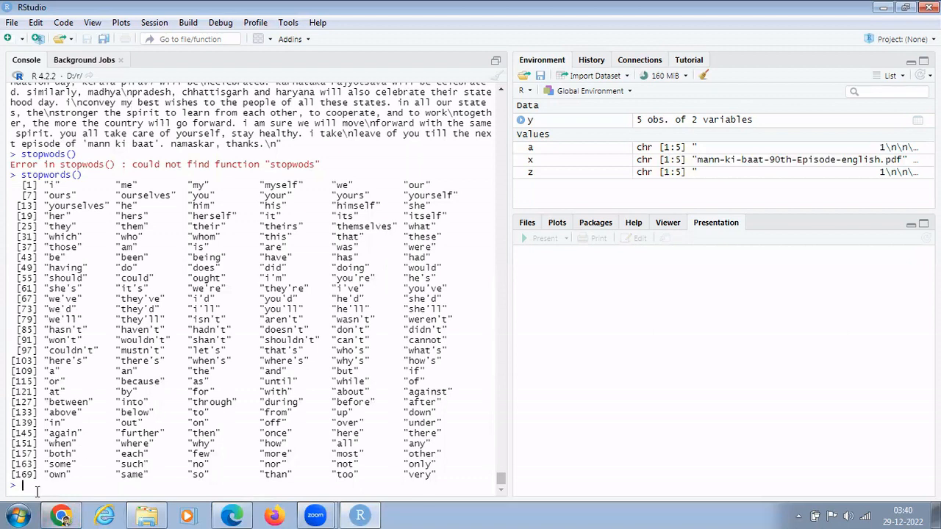
Run b=removeWords(a,stopwords()) to strip English stopwords from the lowercased text.
{"action": "type", "text": "b="}
{"action": "type", "text": "remove"}
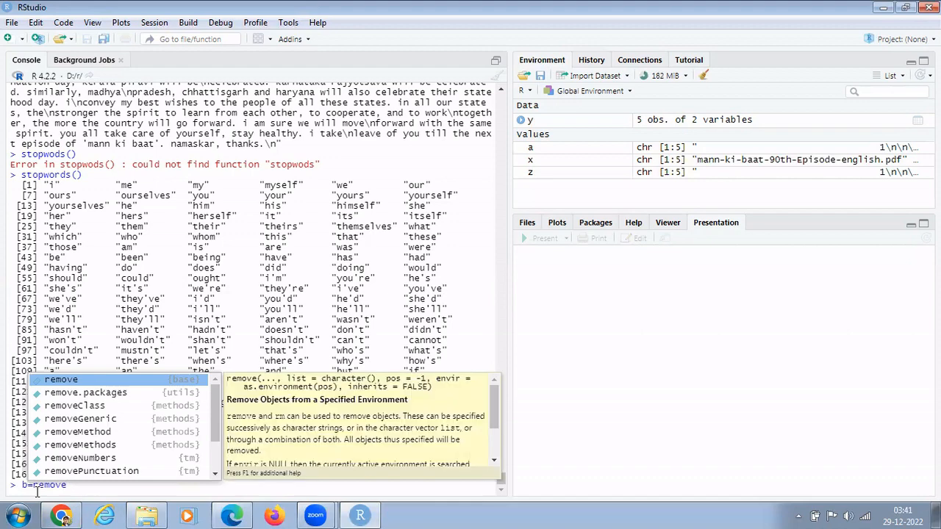
{"action": "type", "text": "W"}
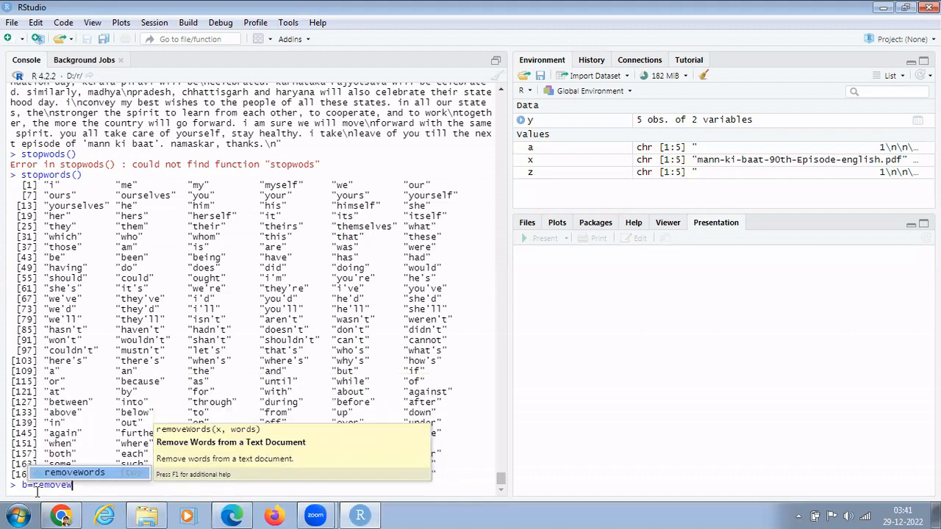
{"action": "left_click", "coordinate": [91, 477]}
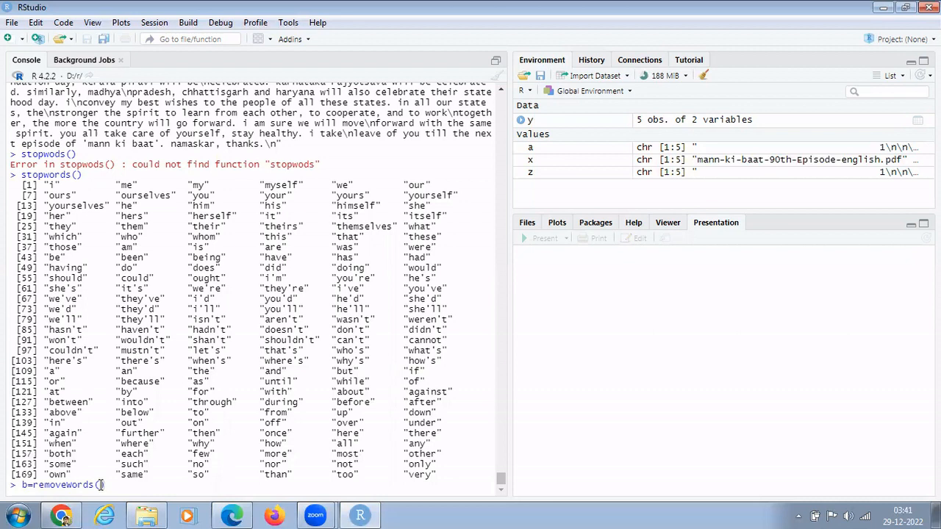
{"action": "type", "text": "a,stopwords("}
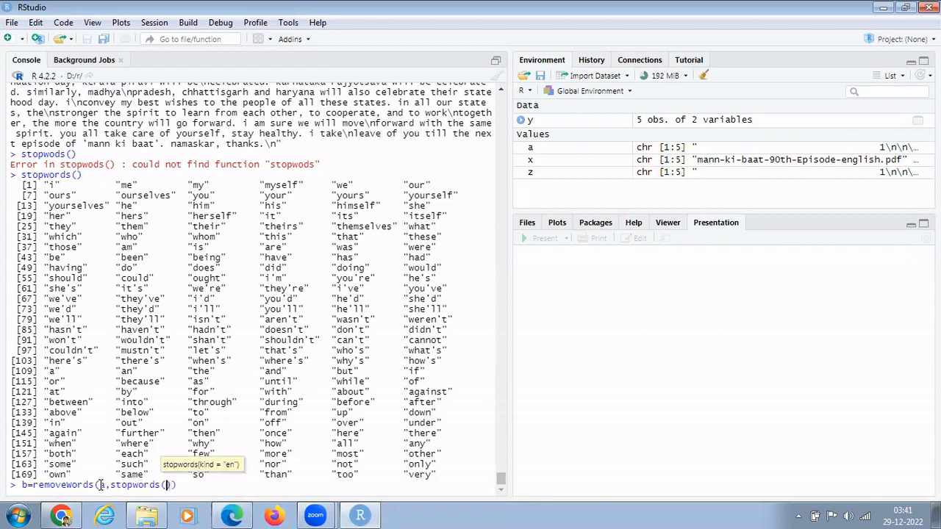
{"action": "type", "text": "))"}
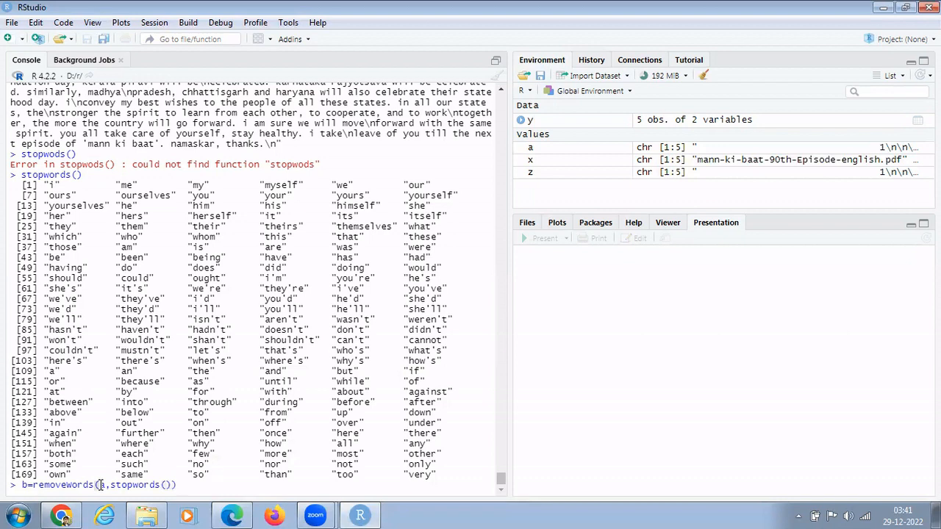
{"action": "key", "text": "Return"}
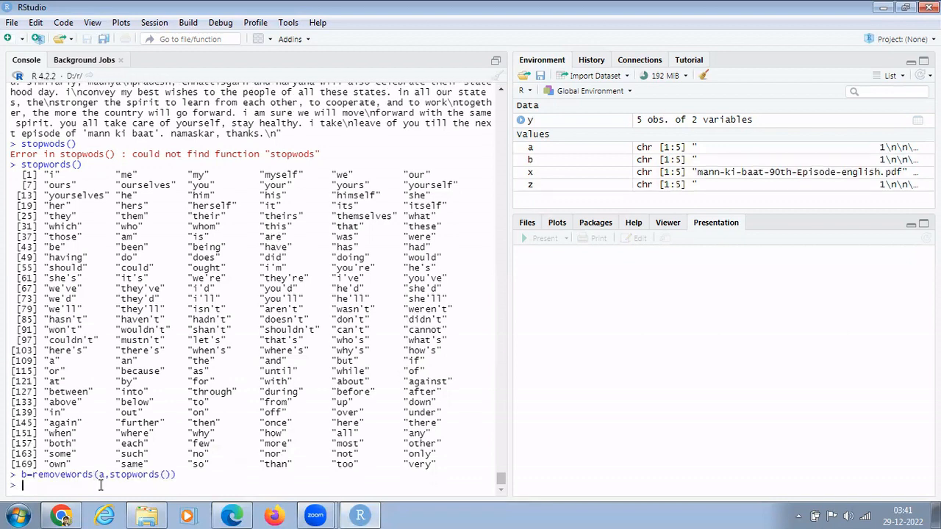
Print b to confirm the speech text no longer contains common stopwords.
{"action": "type", "text": "b"}
{"action": "key", "text": "Return"}
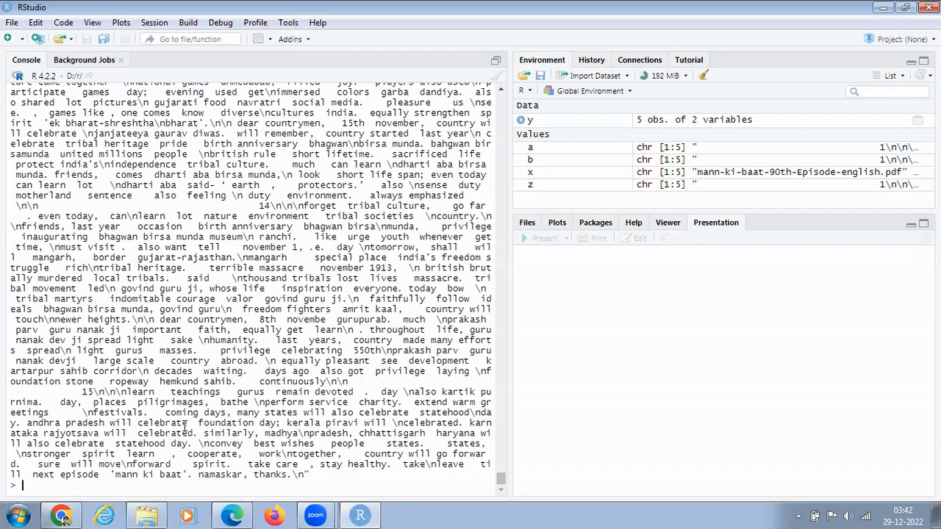
Run removePunctuation(b) and scroll through the punctuation-free speech text output.
{"action": "type", "text": "remove"}
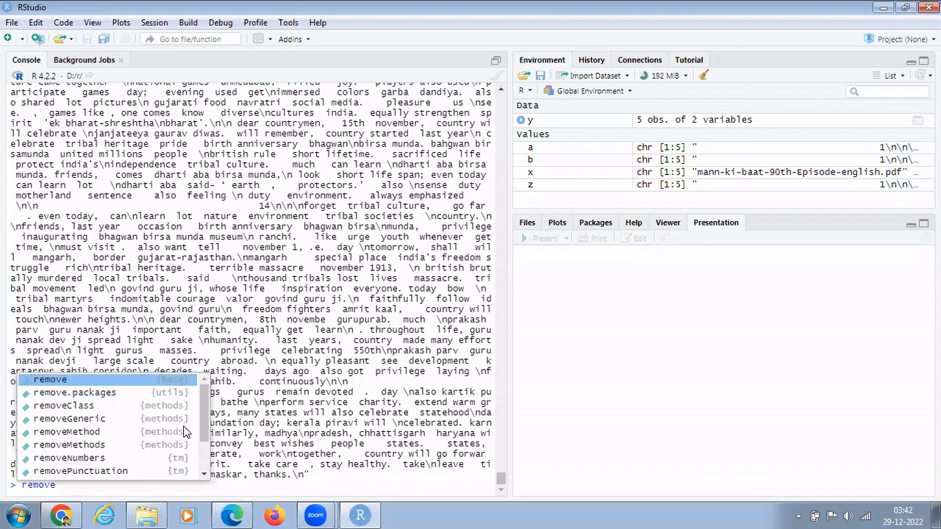
{"action": "left_click", "coordinate": [124, 471]}
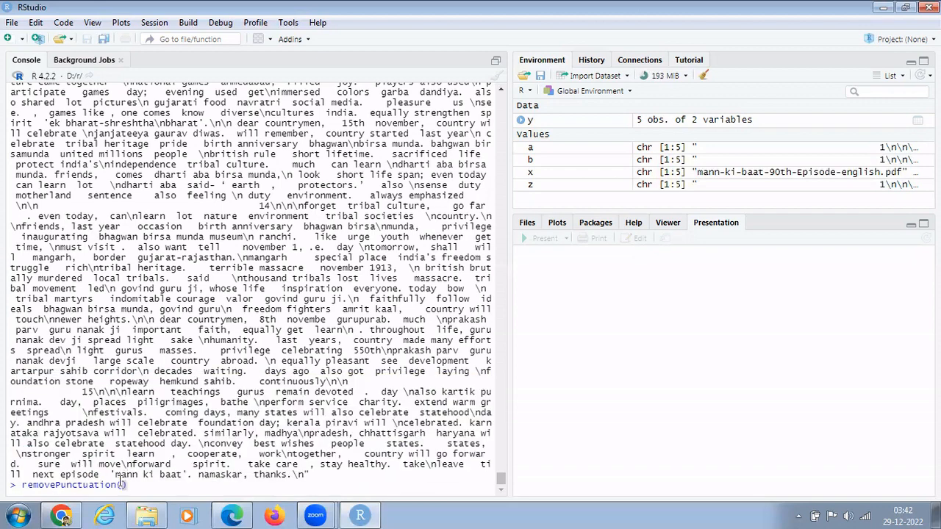
{"action": "type", "text": "b)"}
{"action": "key", "text": "Return"}
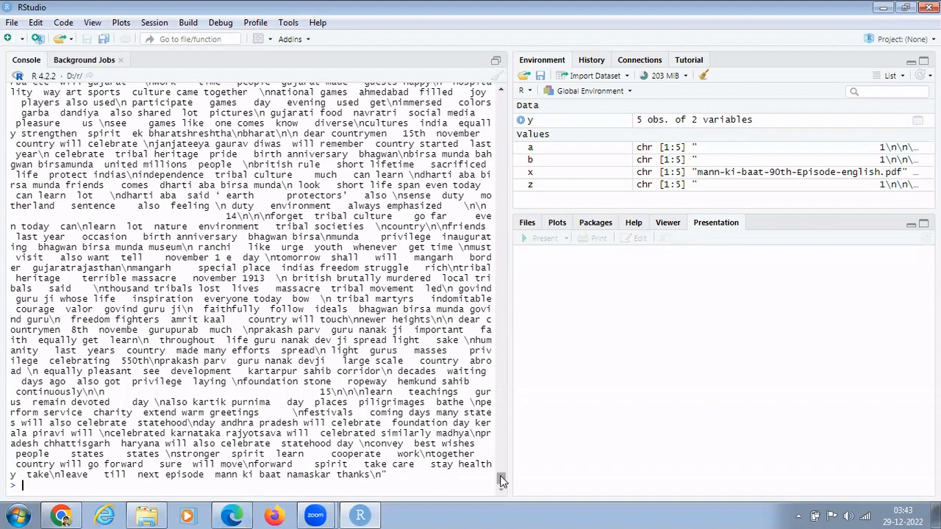
{"action": "left_click_drag", "start_coordinate": [500, 476], "coordinate": [501, 486]}
{"action": "left_click_drag", "start_coordinate": [503, 482], "coordinate": [504, 398]}
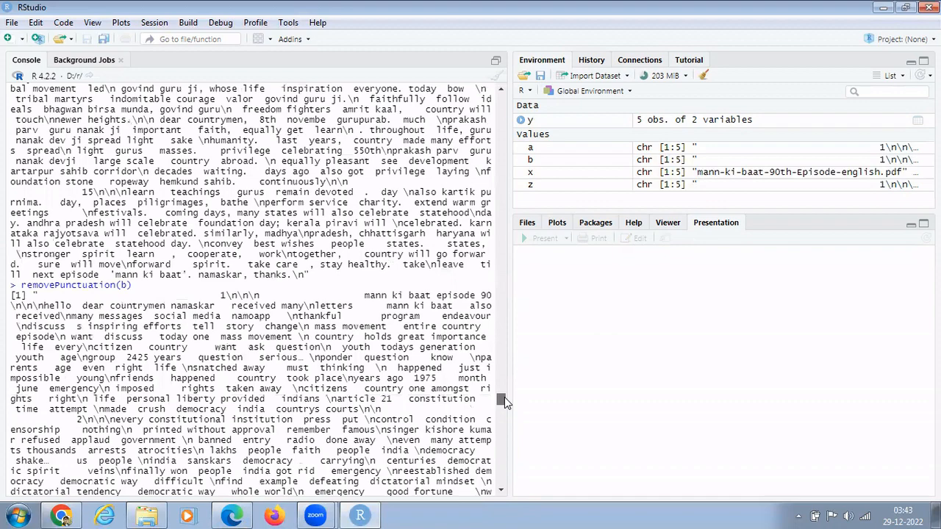
{"action": "left_click_drag", "start_coordinate": [505, 401], "coordinate": [511, 493]}
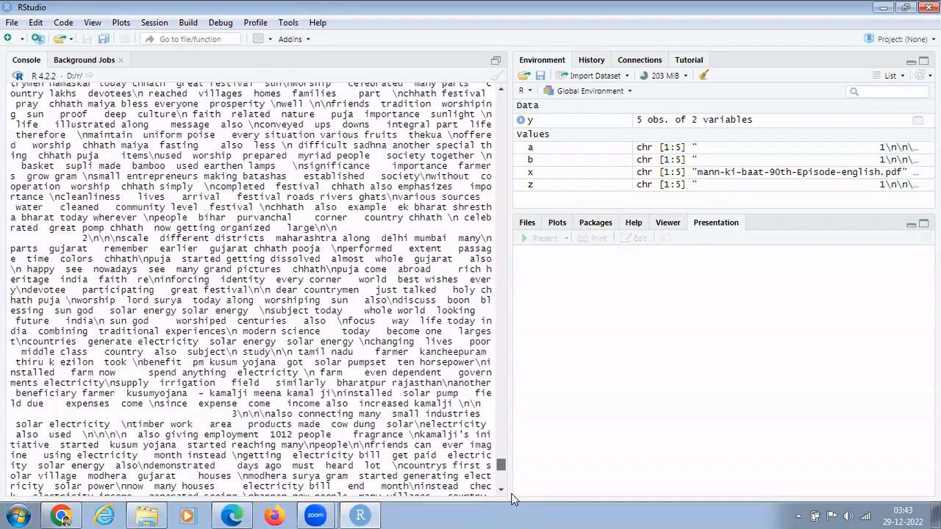
{"action": "left_click", "coordinate": [103, 435]}
Save removePunctuation(b) as c and print c to show the punctuation-free text.
{"action": "type", "text": "c=remove"}
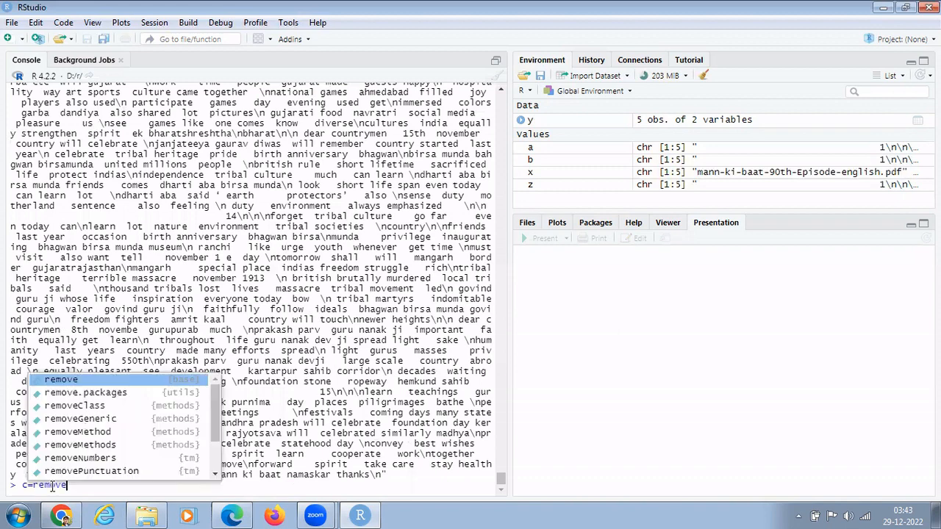
{"action": "type", "text": "pu"}
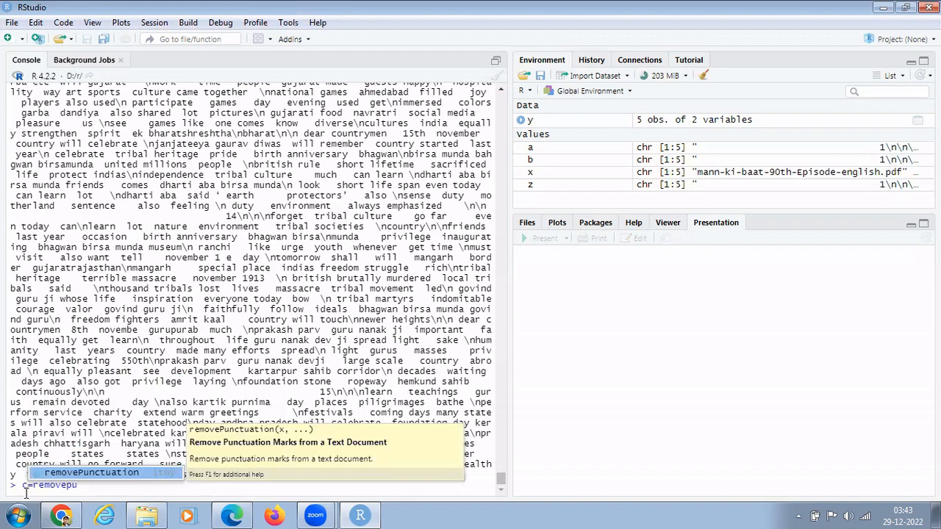
{"action": "left_click", "coordinate": [86, 473]}
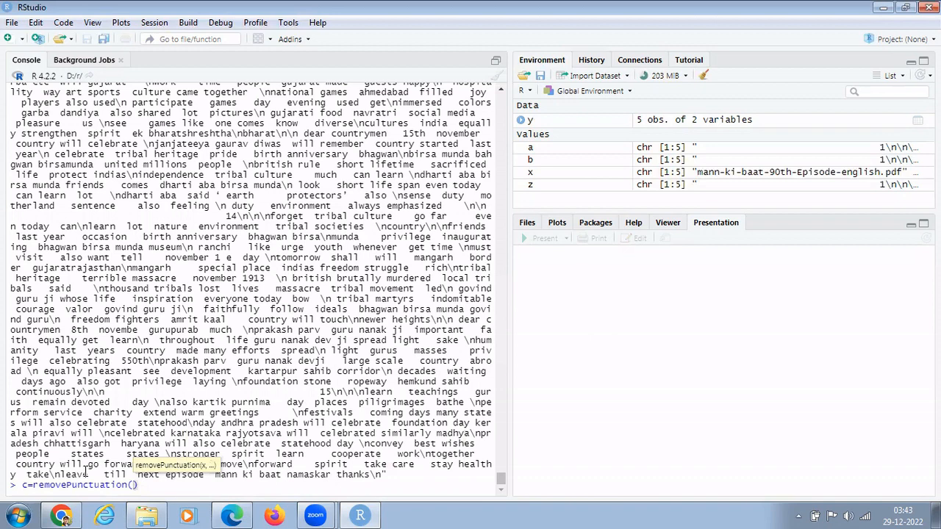
{"action": "type", "text": "b)"}
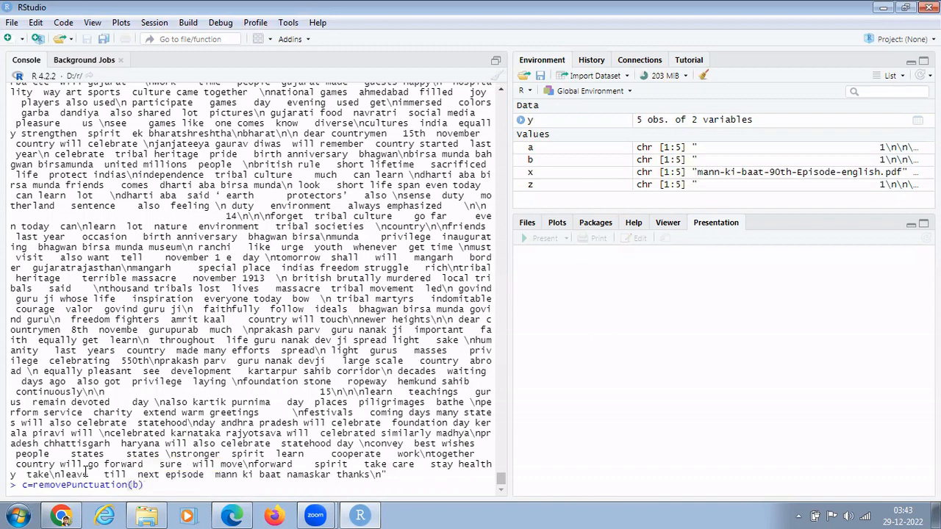
{"action": "key", "text": "Return"}
{"action": "type", "text": "c"}
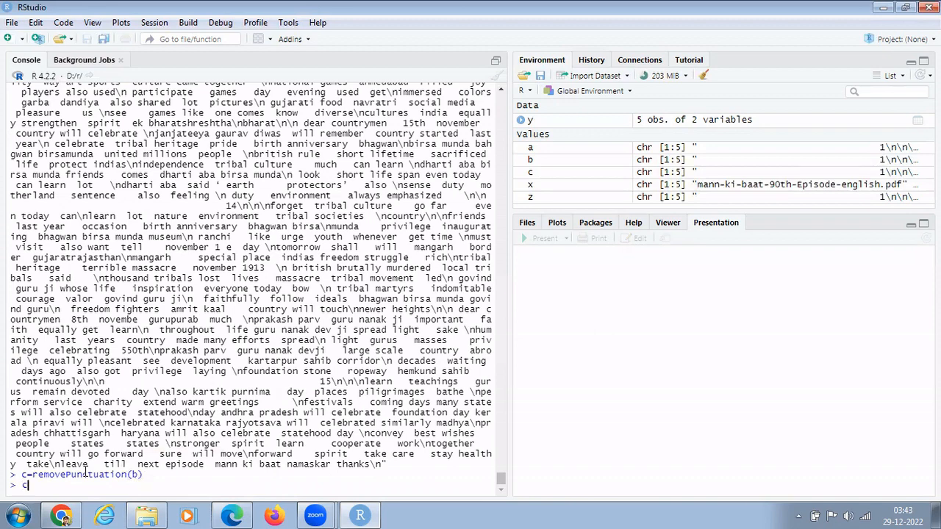
{"action": "key", "text": "Return"}
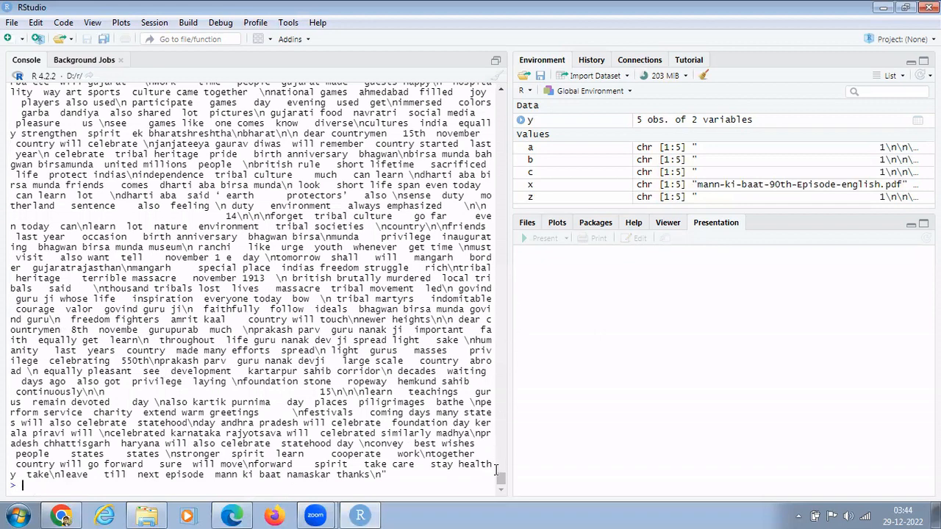
{"action": "mouse_move", "coordinate": [499, 478]}
{"action": "left_mouse_down"}
{"action": "mouse_move", "coordinate": [500, 459]}
{"action": "mouse_move", "coordinate": [502, 468]}
{"action": "left_mouse_up"}
Edit the paste command to use c instead of z, then run p=paste(c, collapse = " ").
{"action": "type", "text": "pas"}
{"action": "key", "text": "BackSpace"}
{"action": "key", "text": "BackSpace"}
{"action": "key", "text": "BackSpace"}
{"action": "type", "text": "d=paste(z, collapse = \""}
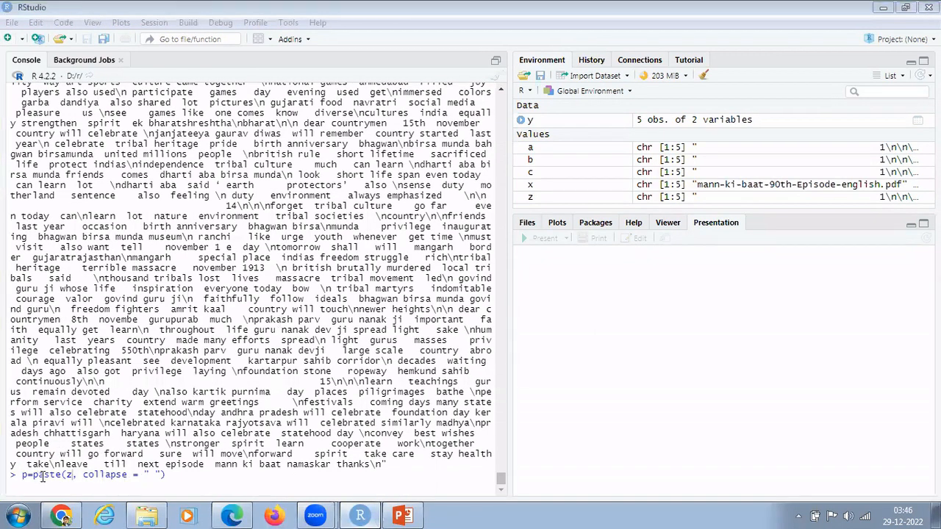
{"action": "left_click", "coordinate": [69, 475]}
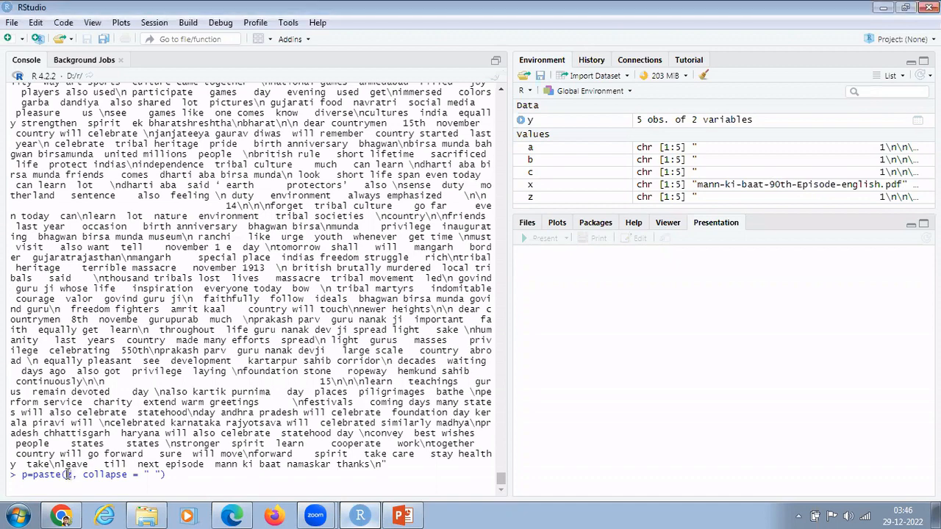
{"action": "double_click", "coordinate": [68, 476]}
{"action": "type", "text": "c"}
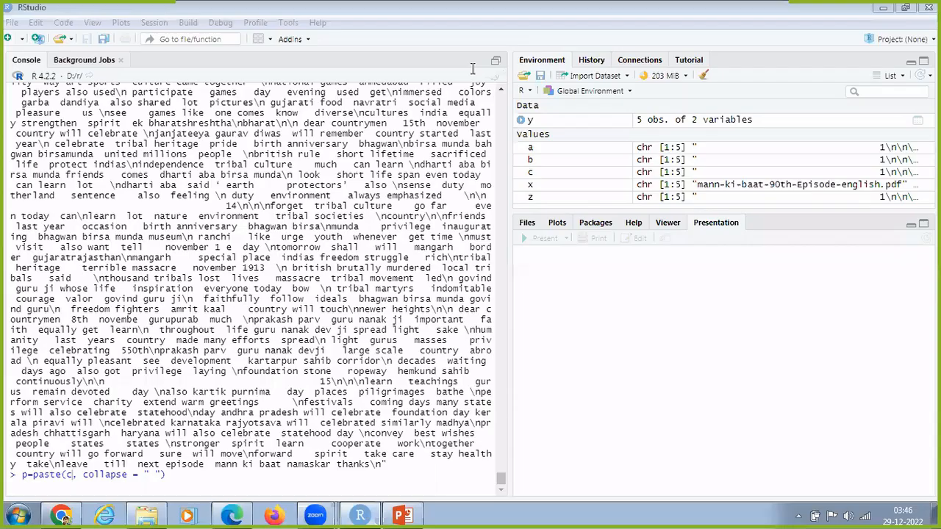
{"action": "left_click", "coordinate": [176, 475]}
{"action": "key", "text": "Return"}
{"action": "key", "text": "Return"}
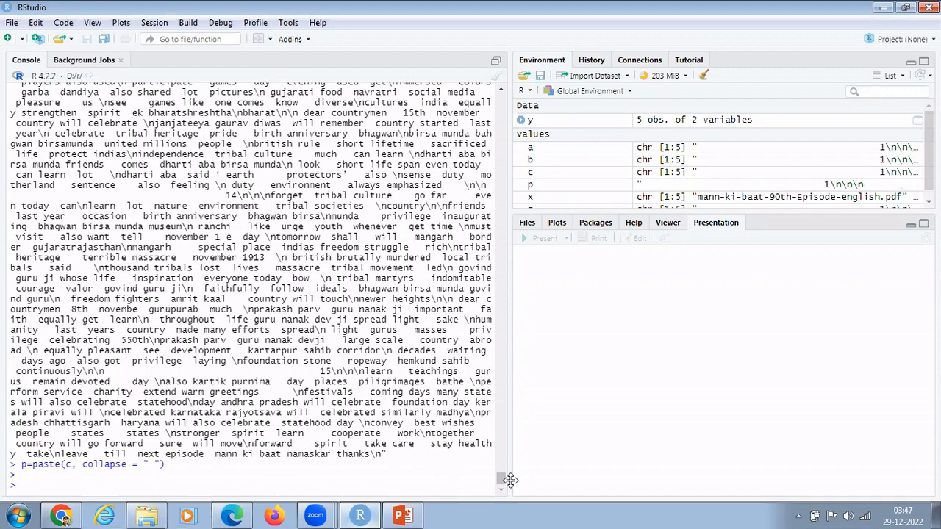
{"action": "left_click_drag", "start_coordinate": [503, 479], "coordinate": [503, 379]}
{"action": "left_click_drag", "start_coordinate": [501, 370], "coordinate": [498, 419]}
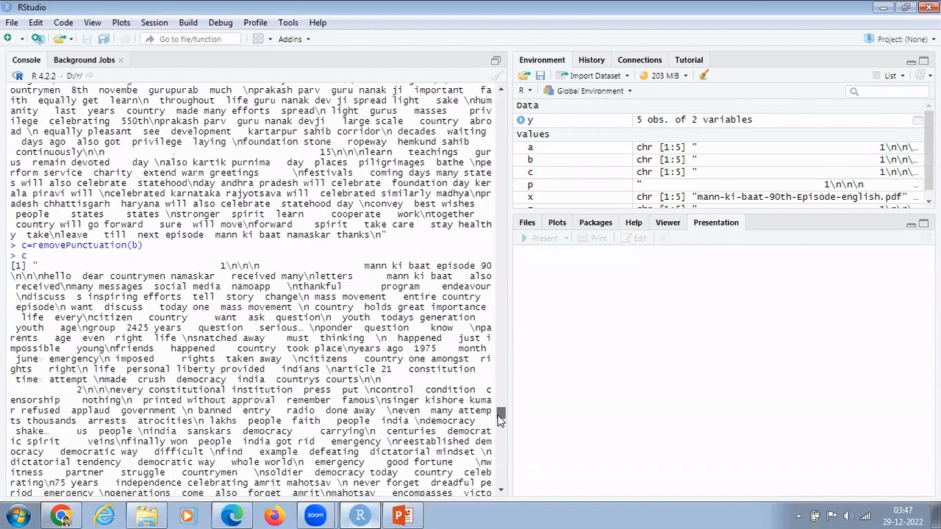
Run d=paste(c,collapse=" ") to join the cleaned text into one string, then print d.
{"action": "left_click_drag", "start_coordinate": [499, 419], "coordinate": [500, 479]}
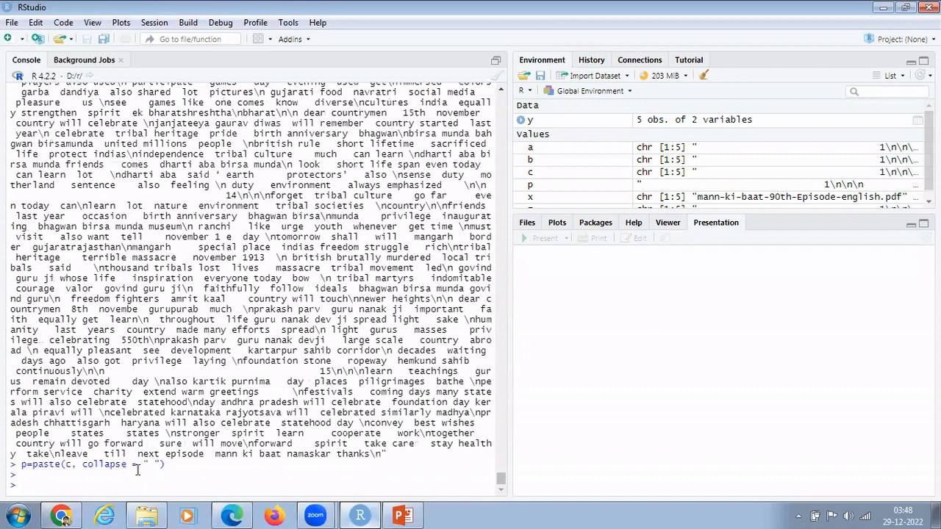
{"action": "double_click", "coordinate": [67, 464]}
{"action": "left_click", "coordinate": [71, 466]}
{"action": "type", "text": "d=paste"}
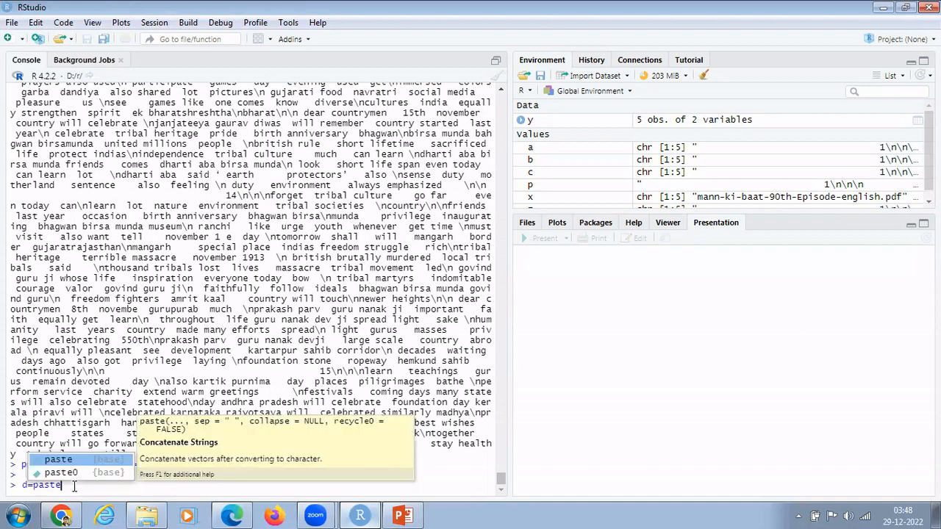
{"action": "type", "text": "("}
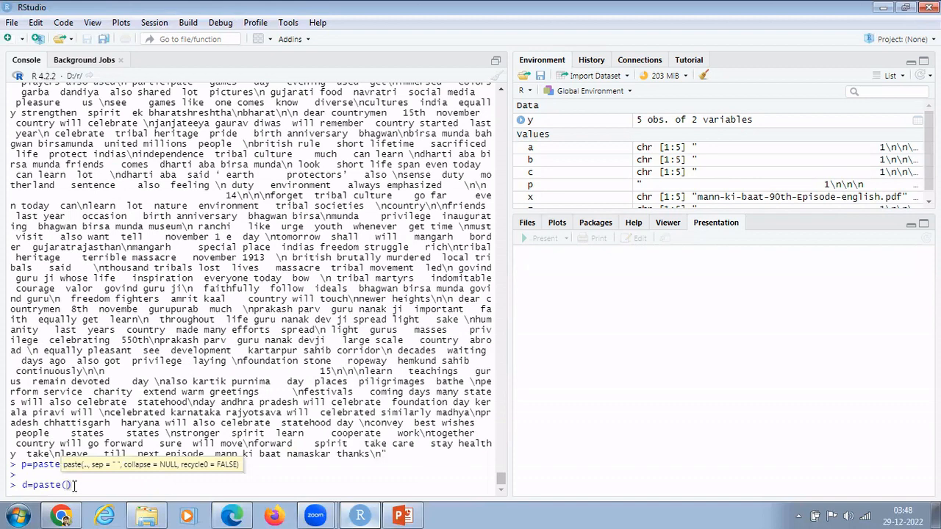
{"action": "type", "text": "c(collapse="}
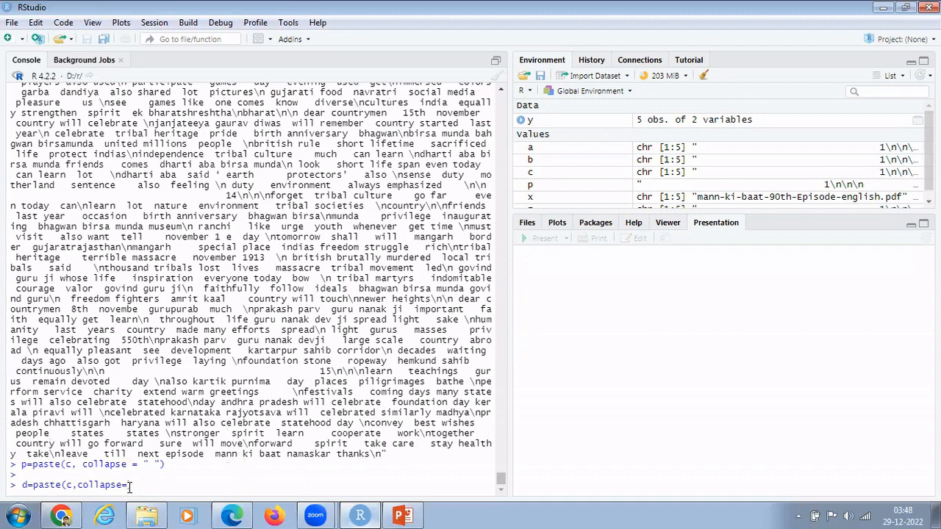
{"action": "type", "text": "\" \""}
{"action": "key", "text": "Return"}
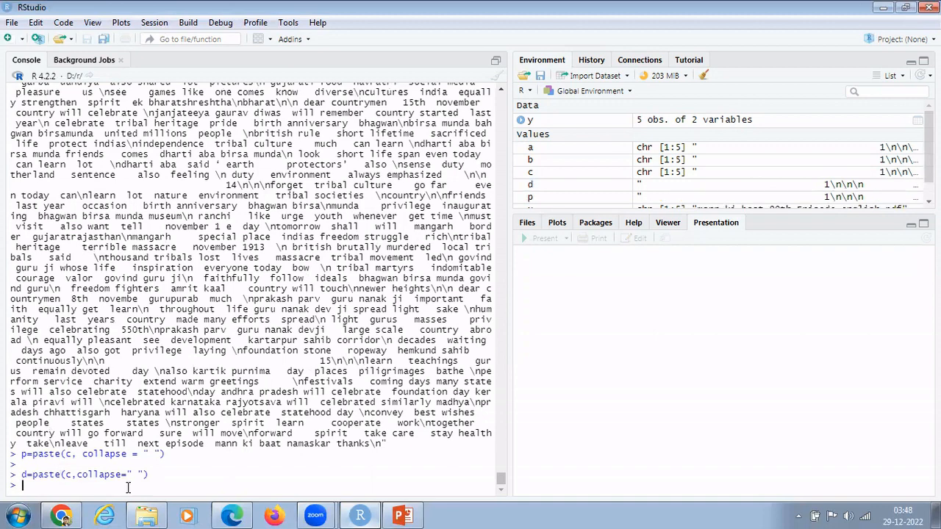
{"action": "type", "text": "d"}
{"action": "key", "text": "Return"}
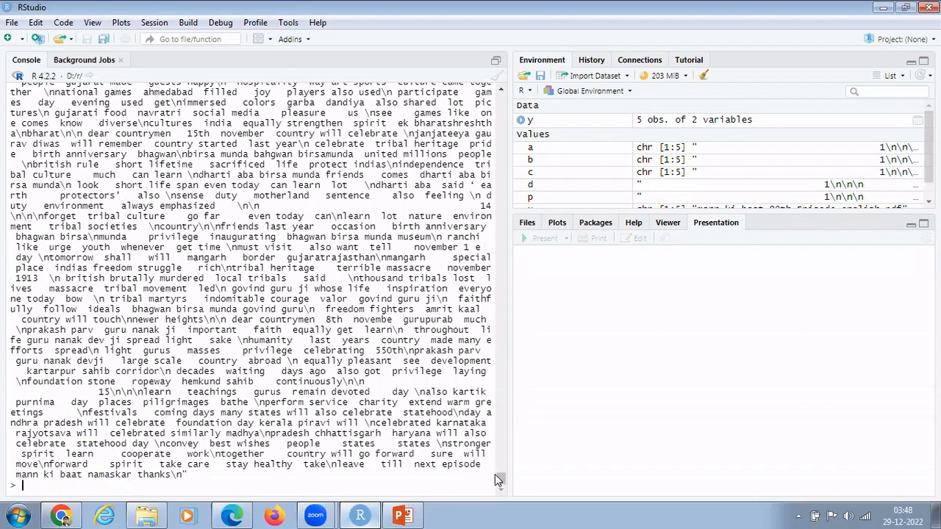
{"action": "left_click_drag", "start_coordinate": [500, 477], "coordinate": [496, 461]}
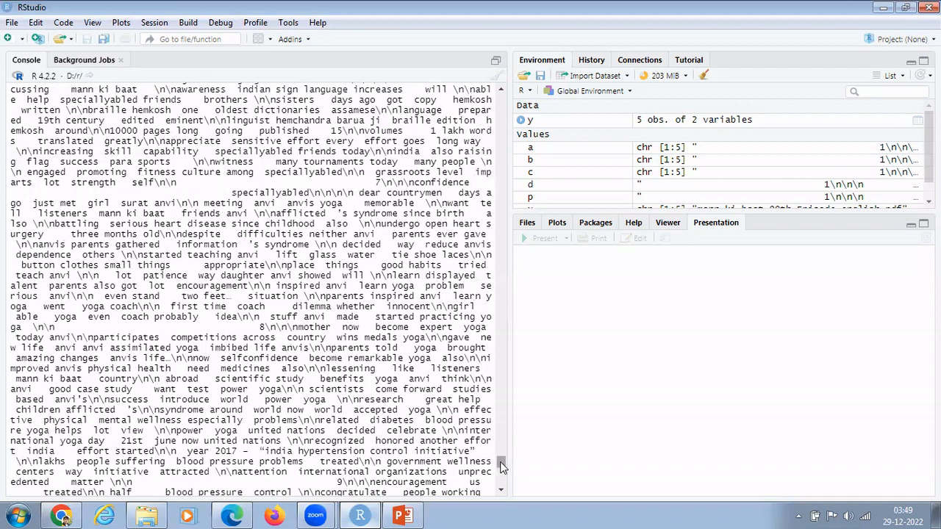
{"action": "left_click_drag", "start_coordinate": [502, 464], "coordinate": [499, 490]}
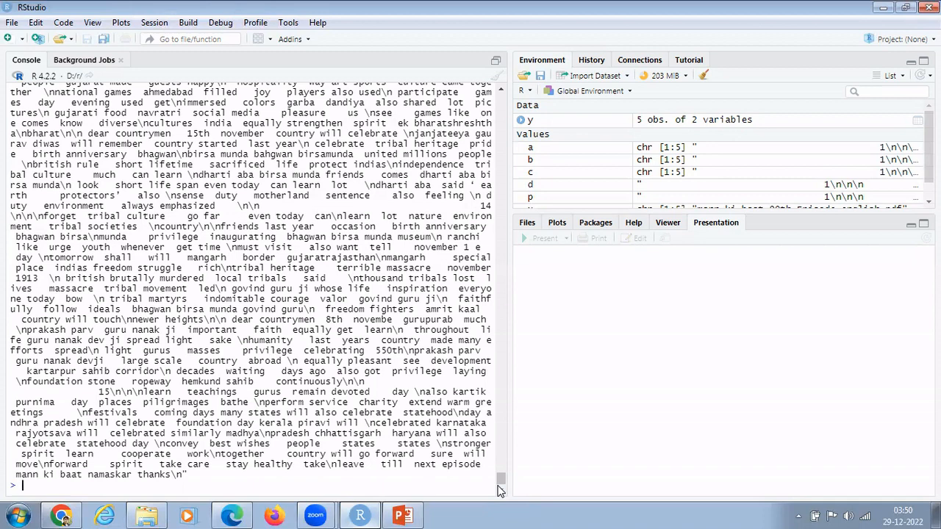
Run require(syuzhet) in the console to load the syuzhet package.
{"action": "type", "text": "require"}
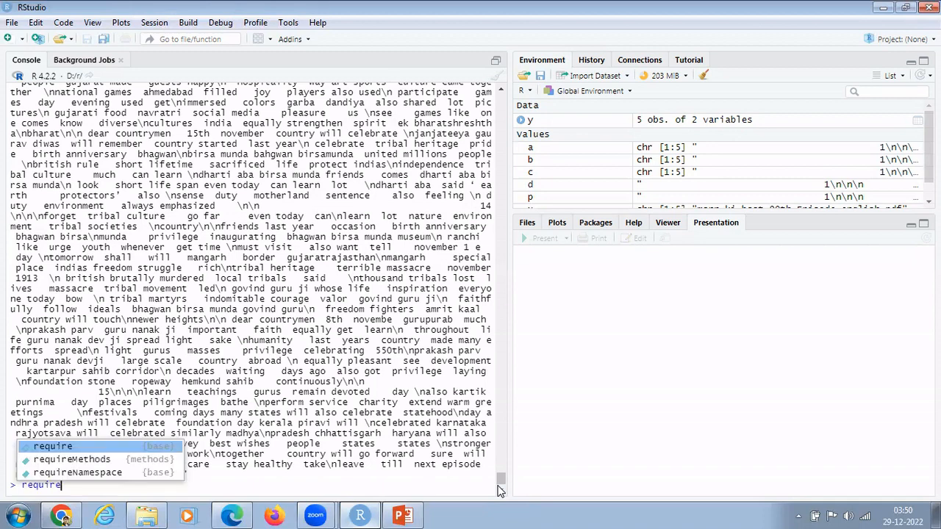
{"action": "type", "text": "(sy"}
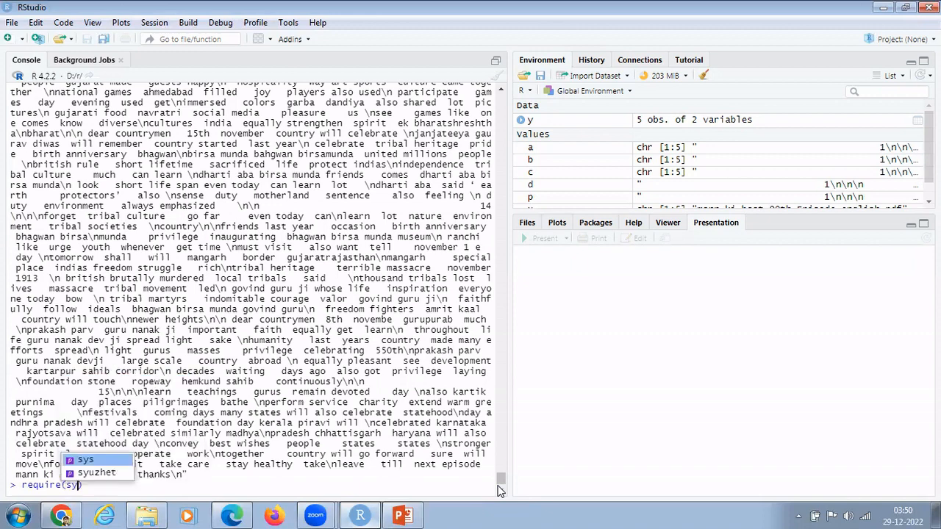
{"action": "type", "text": "u"}
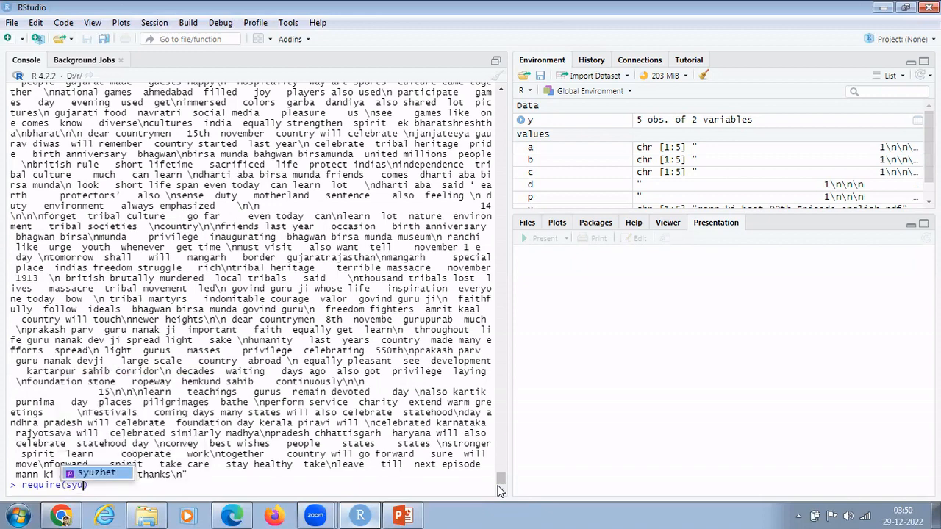
{"action": "type", "text": "zhet"}
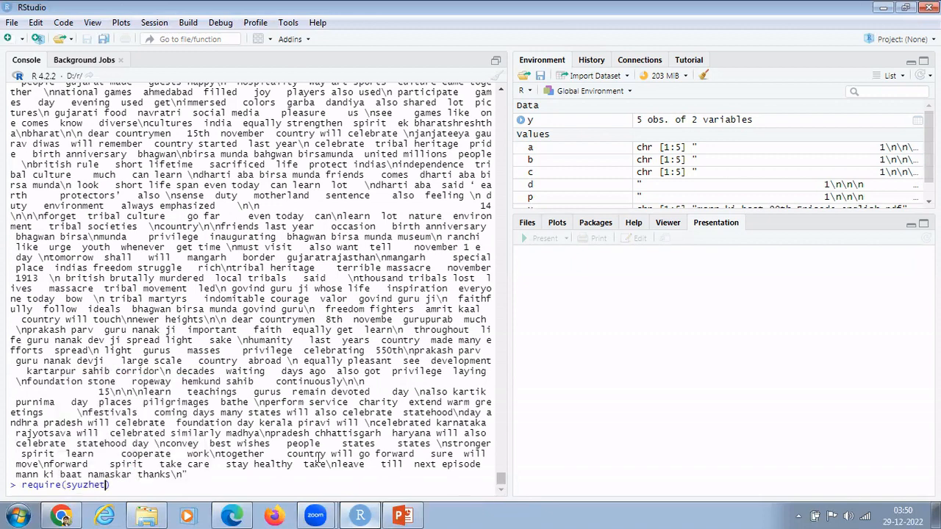
{"action": "left_click", "coordinate": [119, 485]}
{"action": "key", "text": "Return"}
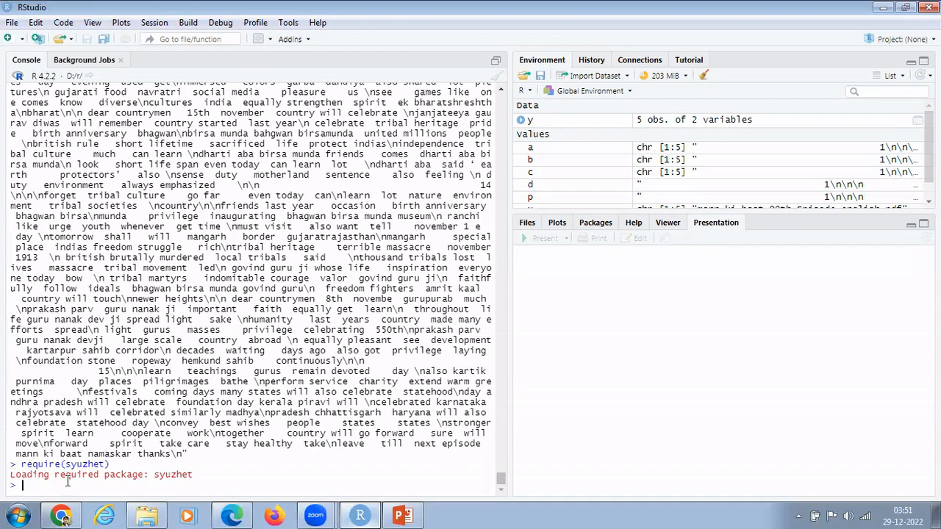
Run get_nrc_sentiment(d) to get emotion counts such as trust 182 and positive 357.
{"action": "type", "text": "get_"}
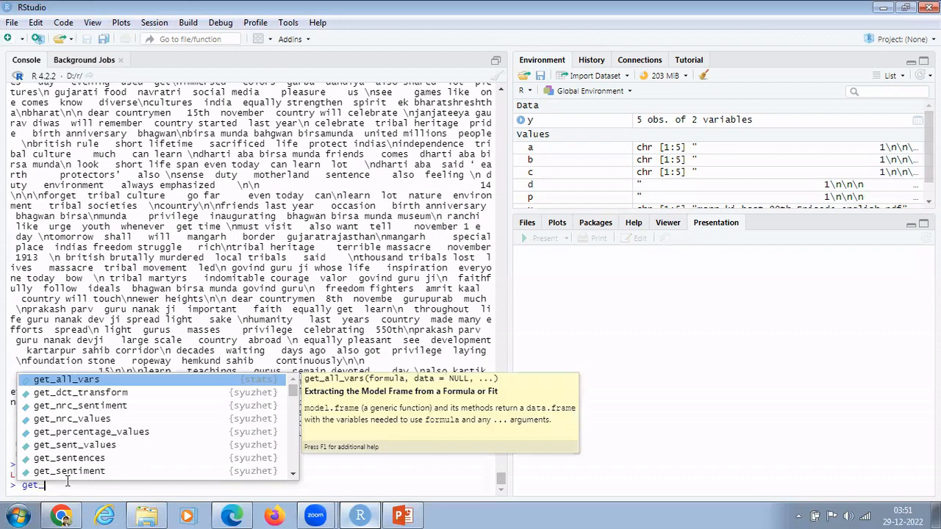
{"action": "type", "text": "nr"}
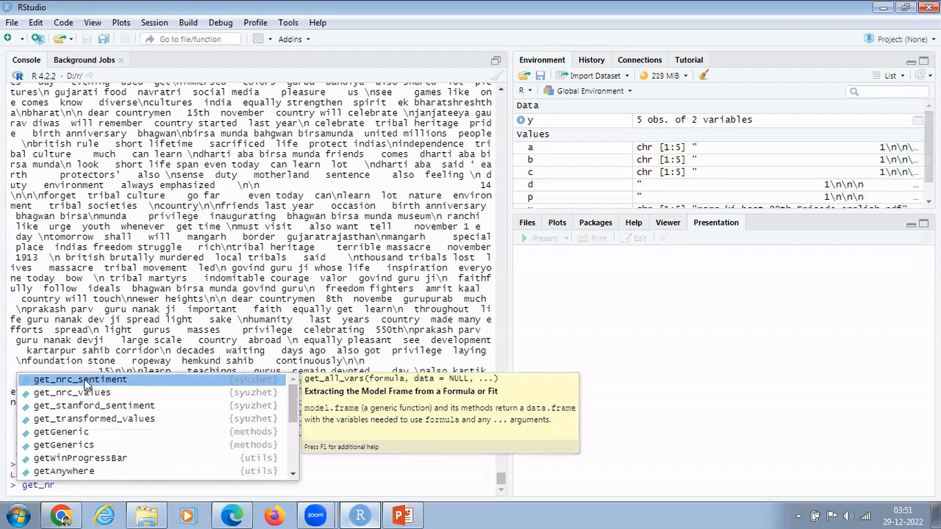
{"action": "double_click", "coordinate": [81, 380]}
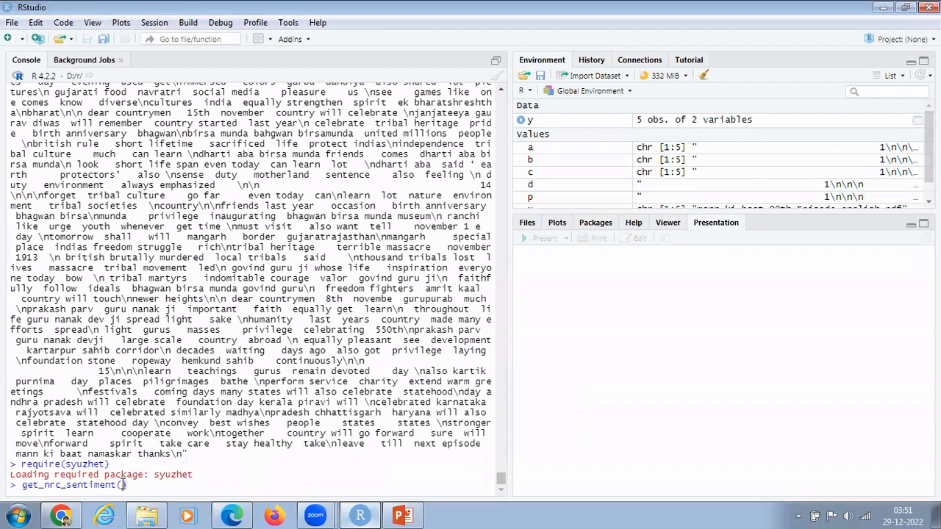
{"action": "type", "text": "d"}
{"action": "key", "text": "Return"}
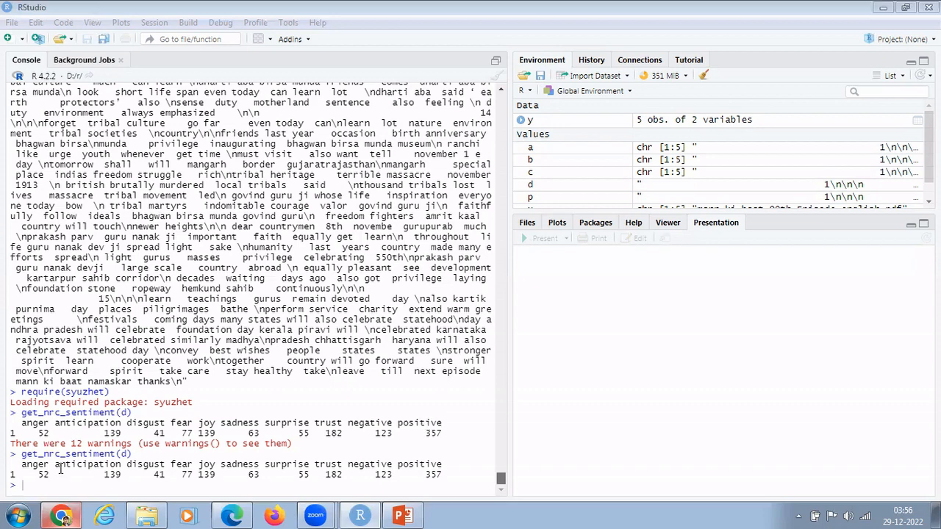
Enter wordcloud::wordcloud(d) using autocomplete and run it on the cleaned text.
{"action": "left_click", "coordinate": [29, 487]}
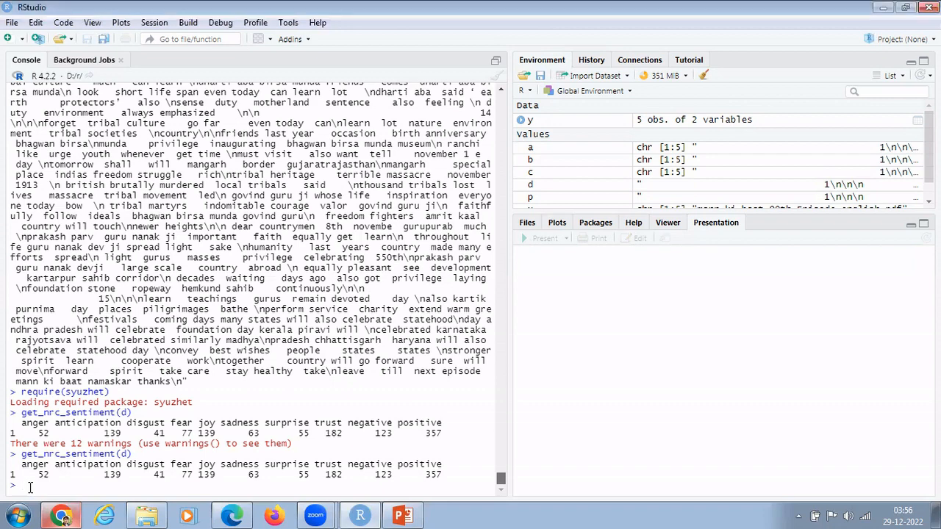
{"action": "type", "text": "words"}
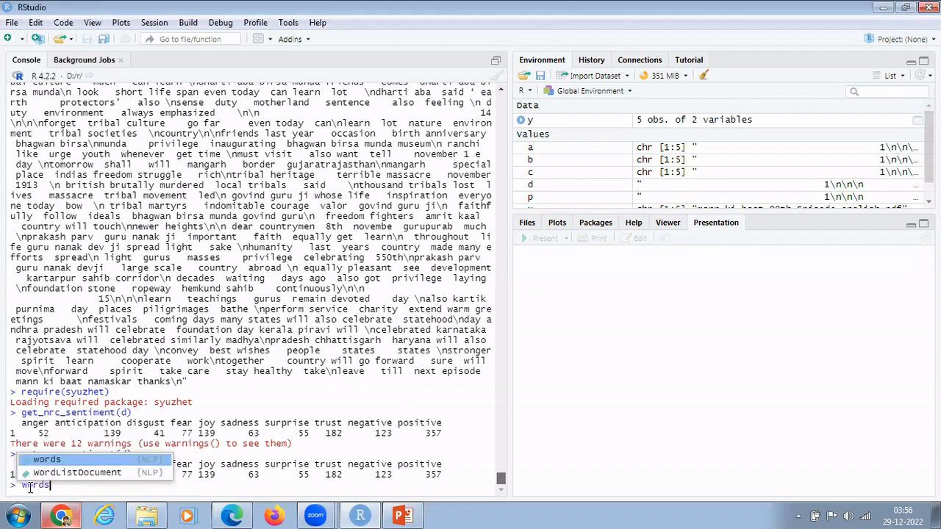
{"action": "key", "text": "BackSpace"}
{"action": "type", "text": "clo"}
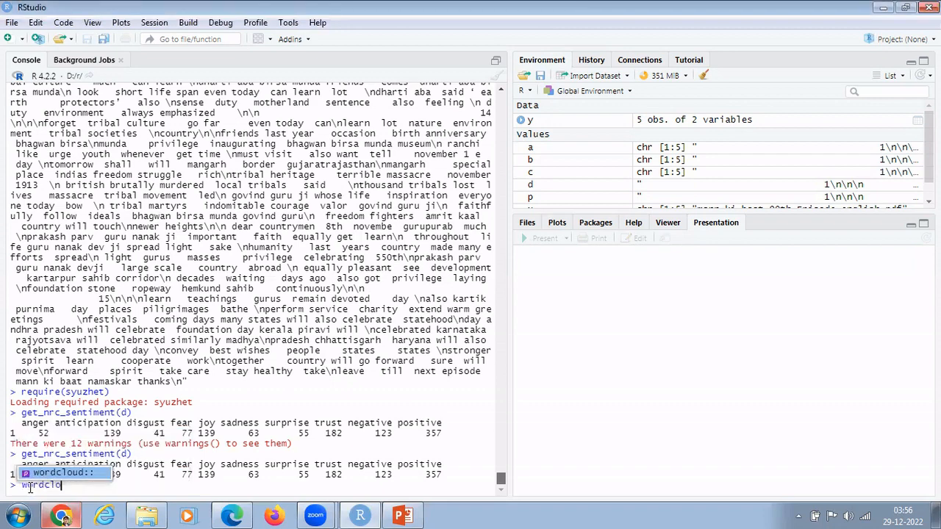
{"action": "left_click", "coordinate": [42, 478]}
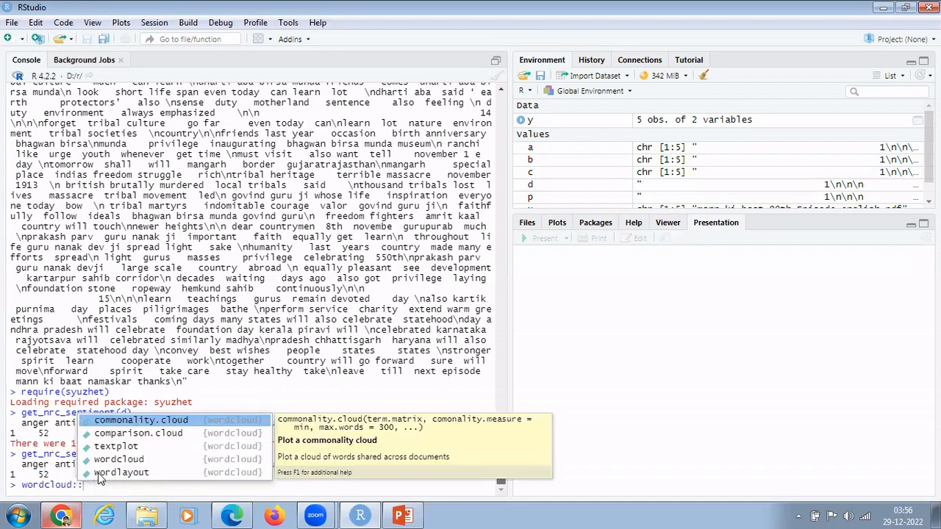
{"action": "left_click", "coordinate": [103, 459]}
{"action": "double_click", "coordinate": [103, 460]}
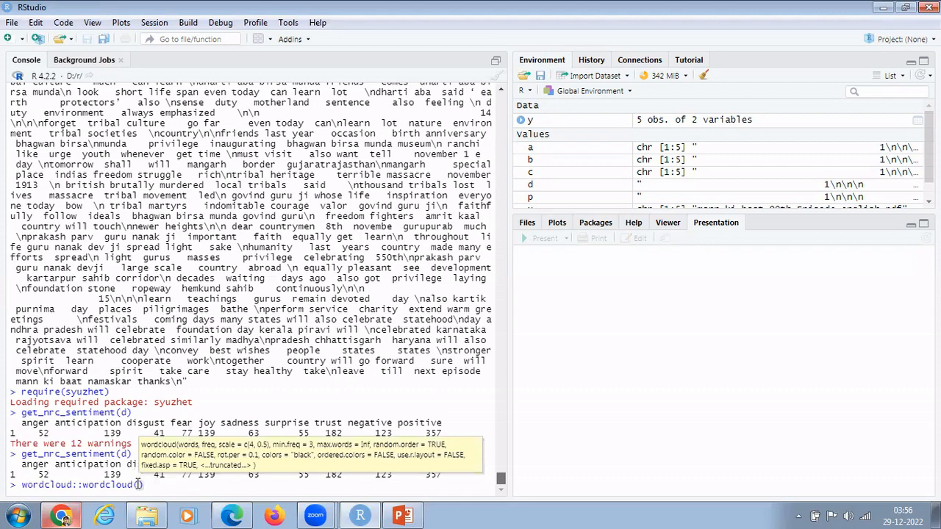
{"action": "left_click", "coordinate": [140, 484]}
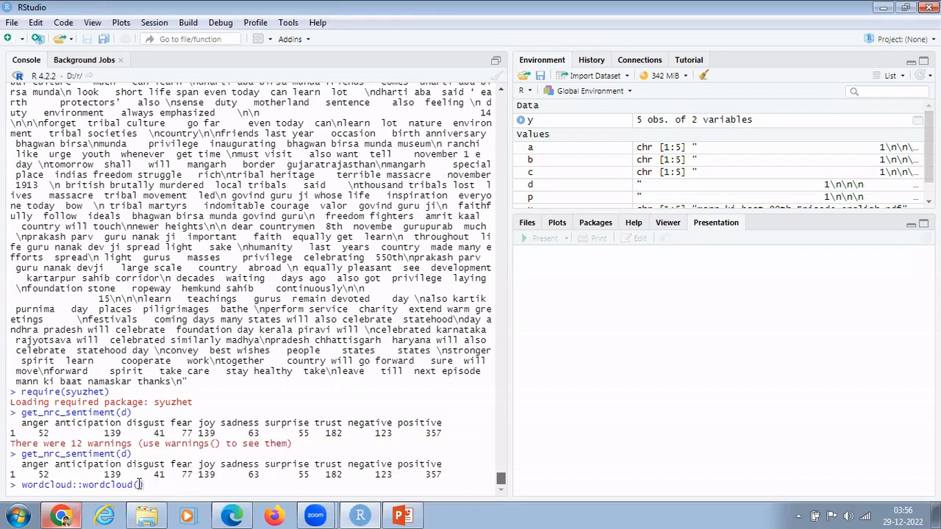
{"action": "type", "text": "d"}
{"action": "key", "text": "Return"}
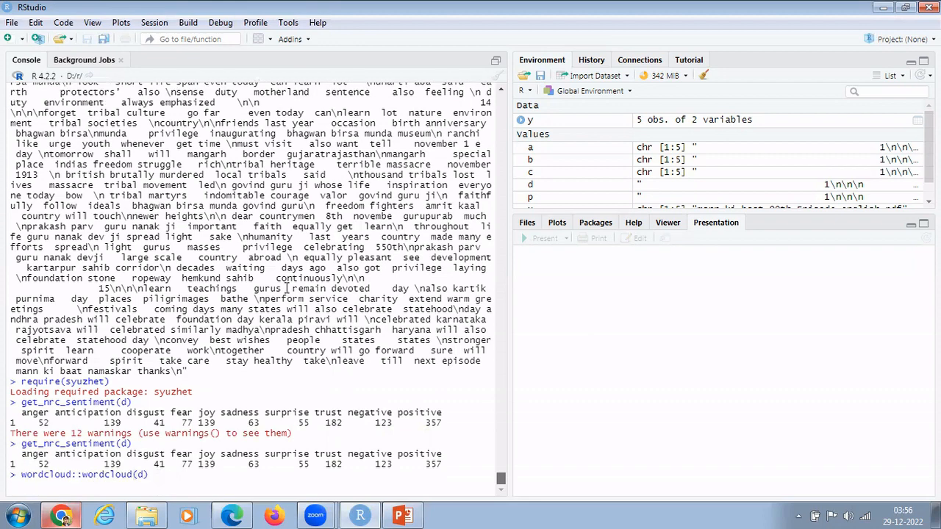
View the finished word cloud showing words like many, friends, will and today in Plots.
{"action": "left_click", "coordinate": [500, 240]}
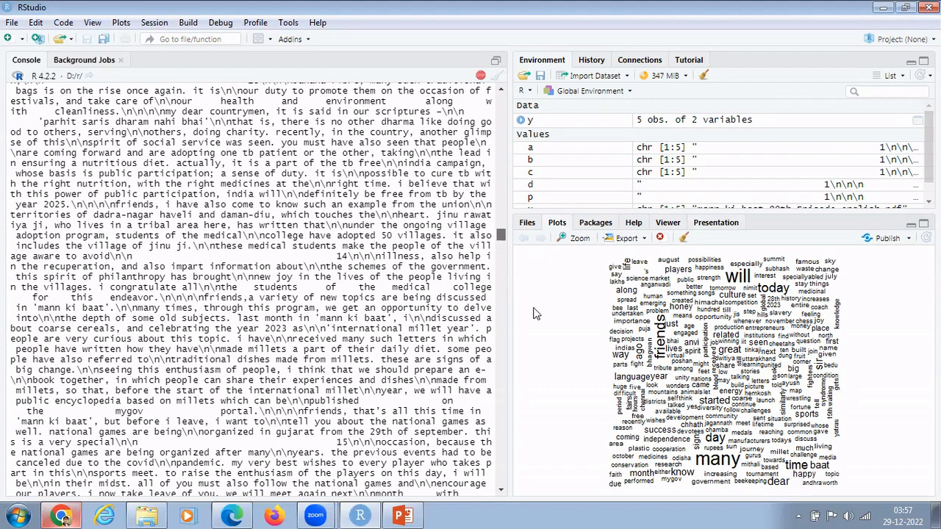
Switch the lower-right pane to Files to list D:/r with speech.txt and the Mann Ki Baat PDFs.
{"action": "left_click_drag", "start_coordinate": [501, 249], "coordinate": [507, 351]}
{"action": "left_click", "coordinate": [529, 223]}
{"action": "left_click_drag", "start_coordinate": [504, 466], "coordinate": [503, 491]}
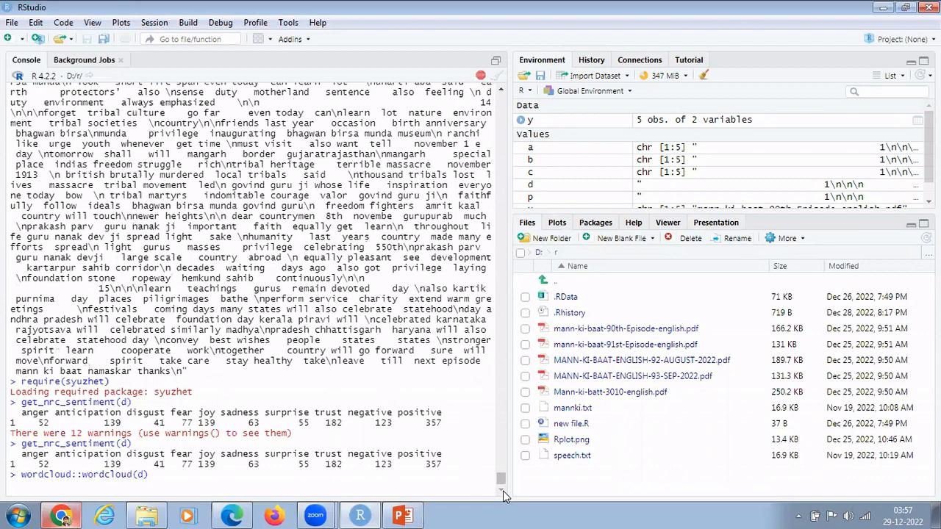